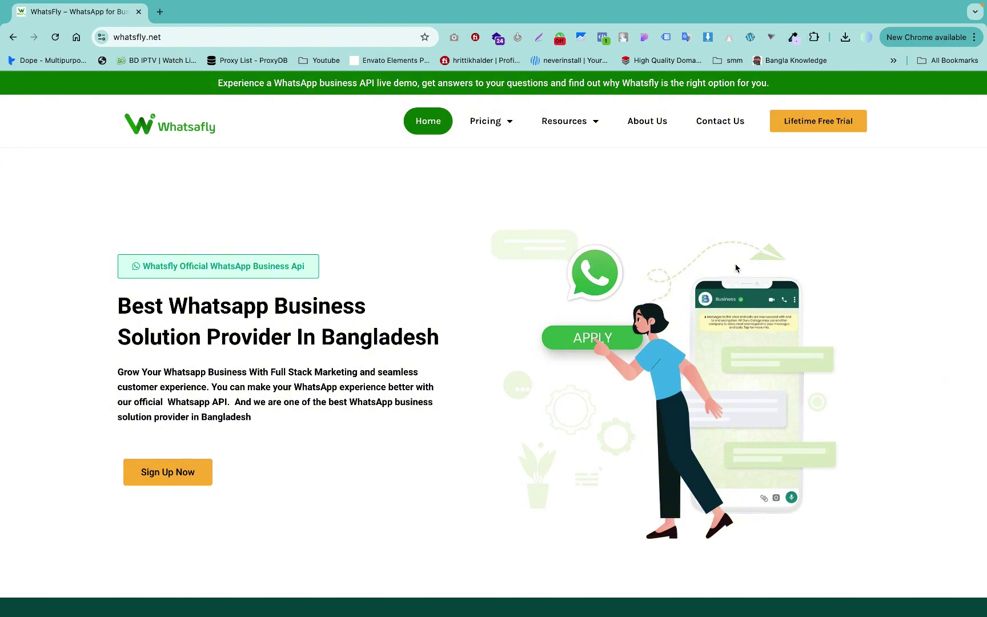
# Go from whatsfly.net to the ap.whatsfly.net app dashboard.
pyautogui.click(824, 129)
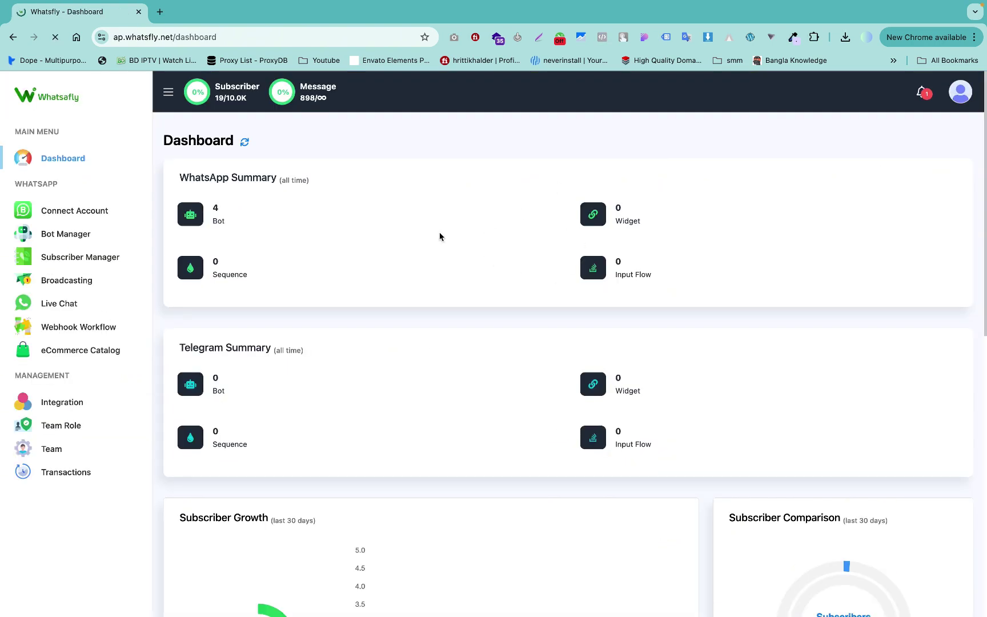
# Log out of the account and sign back in, dismissing Chrome's saved-passwords warning.
pyautogui.click(953, 91)
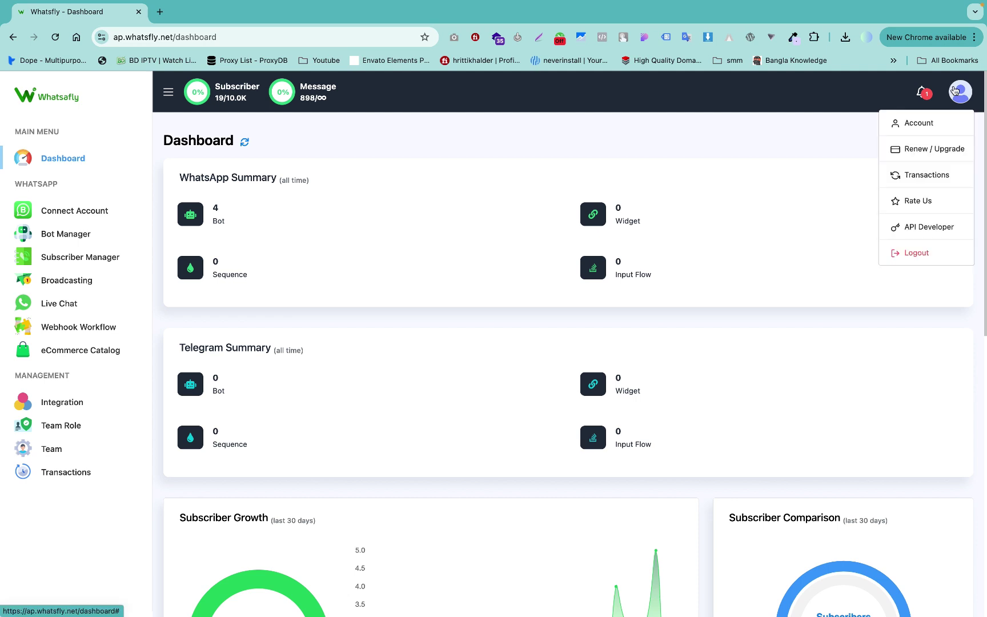
pyautogui.click(900, 251)
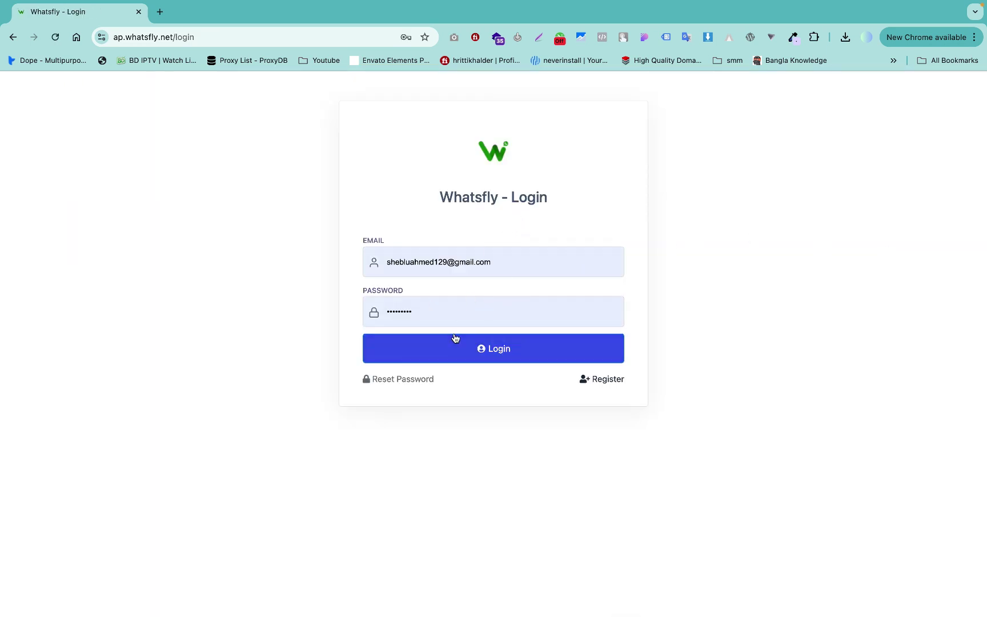
pyautogui.click(598, 380)
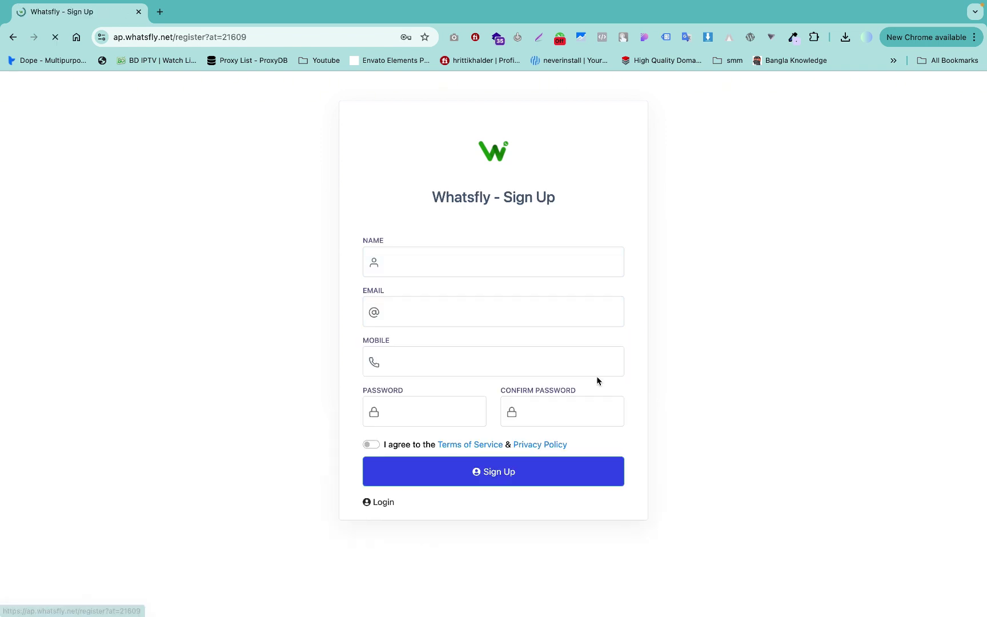
pyautogui.click(380, 501)
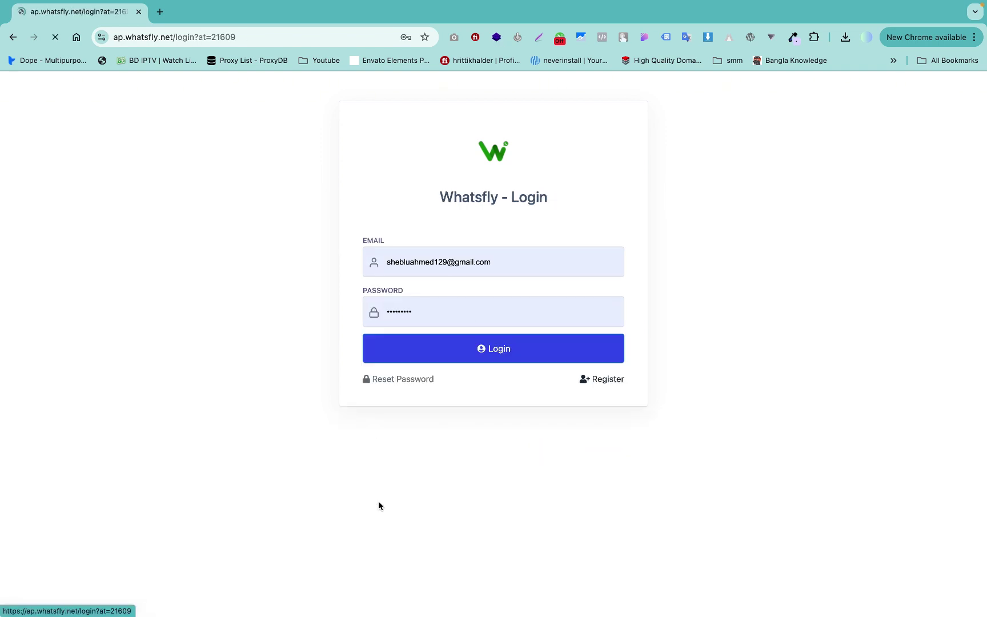
pyautogui.click(493, 349)
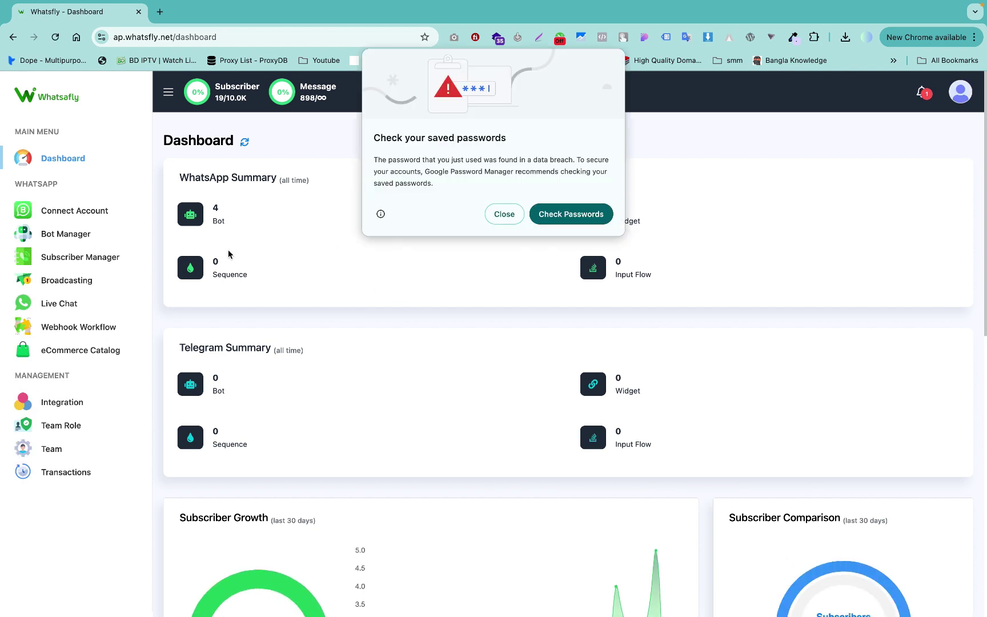
pyautogui.click(505, 215)
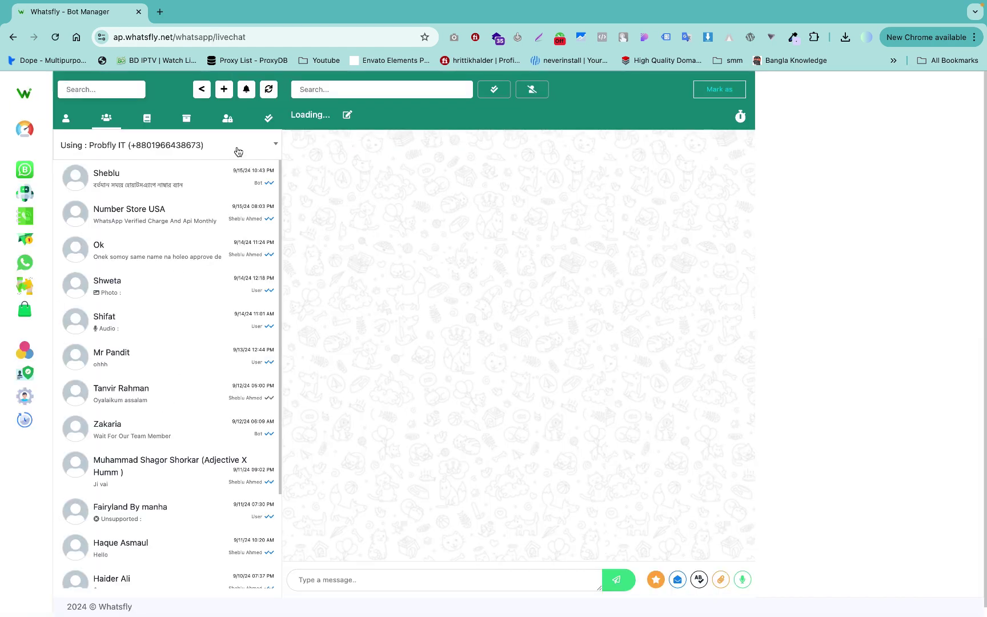
# Review the connected WhatsApp numbers and keep Probfly IT as the active live-chat number.
pyautogui.click(239, 151)
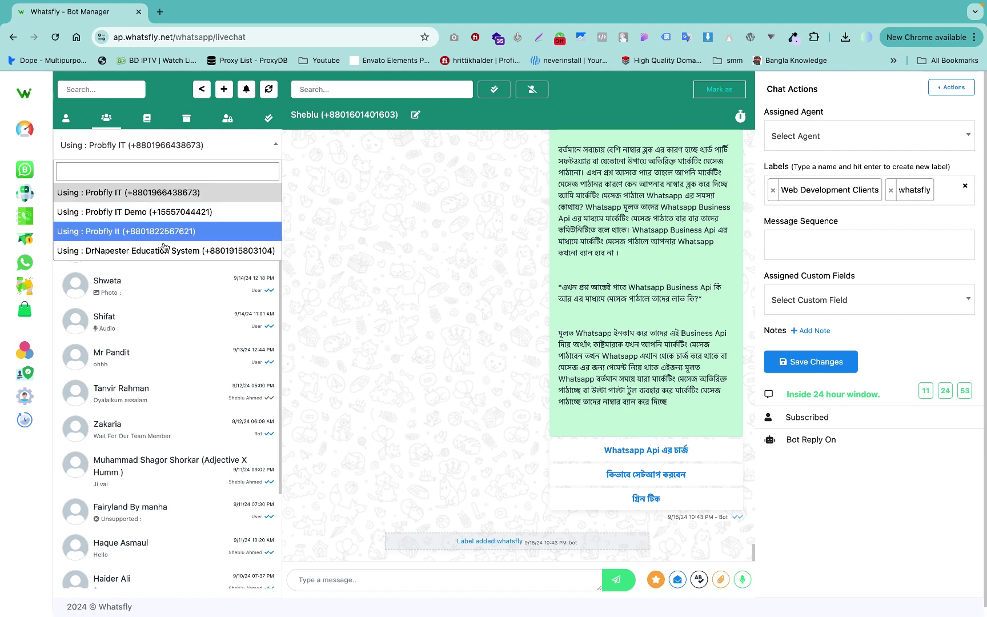
pyautogui.click(238, 198)
pyautogui.click(206, 152)
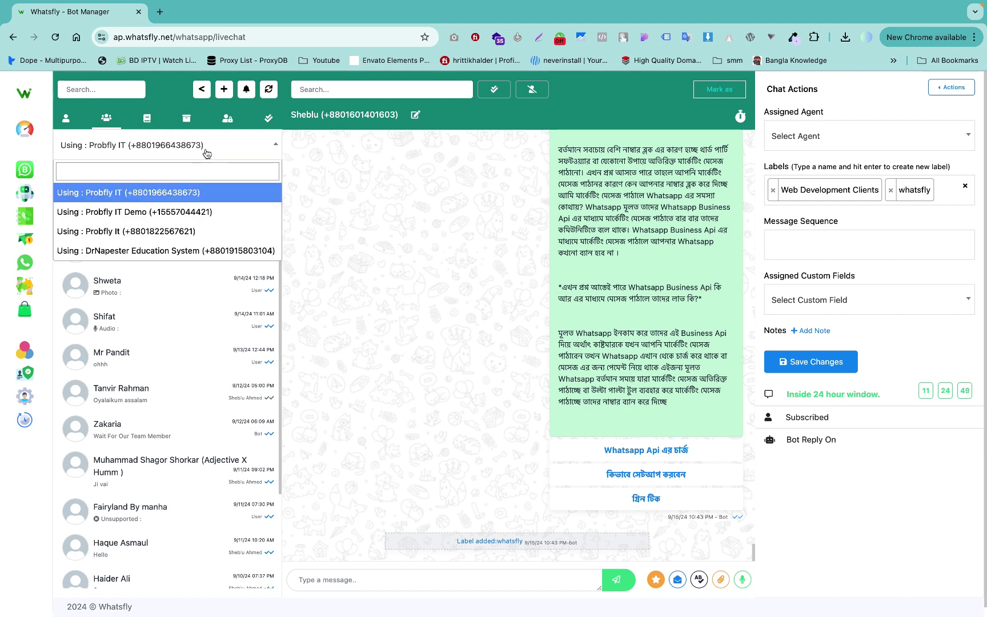
pyautogui.click(410, 207)
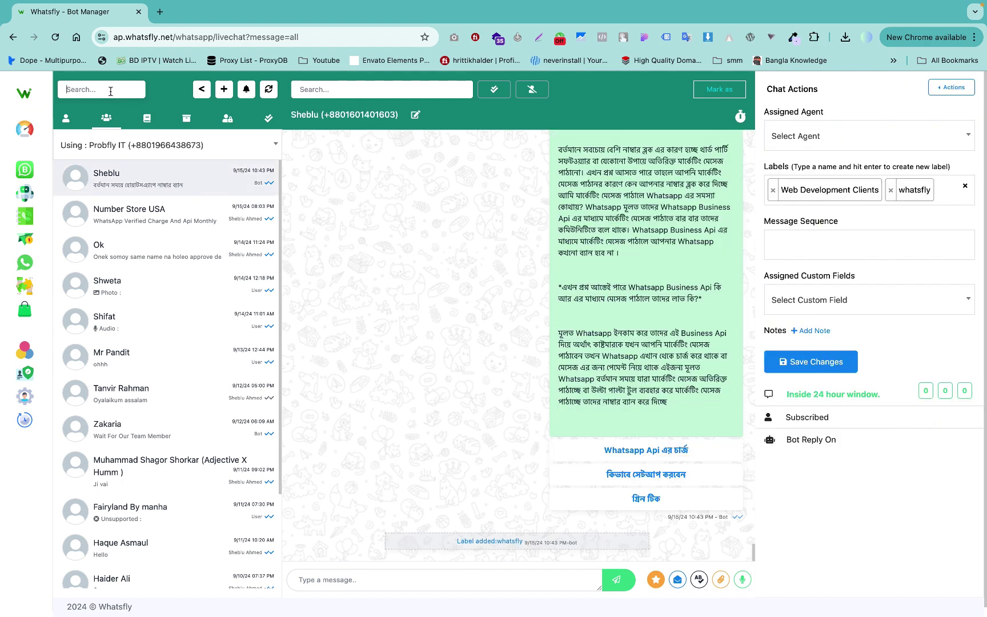
pyautogui.write('mr')
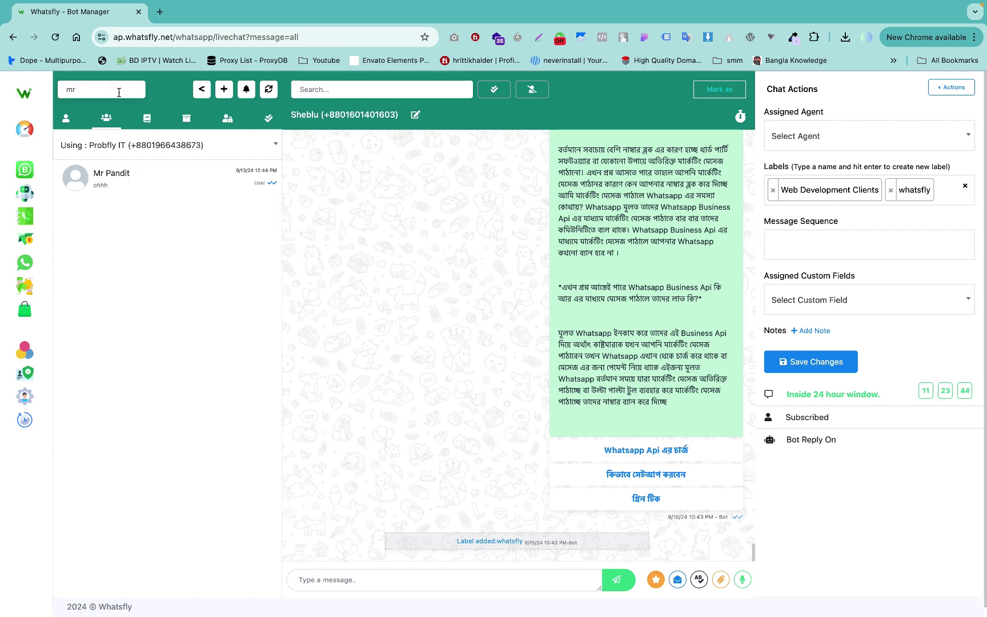
pyautogui.press('BackSpace')
pyautogui.press('BackSpace')
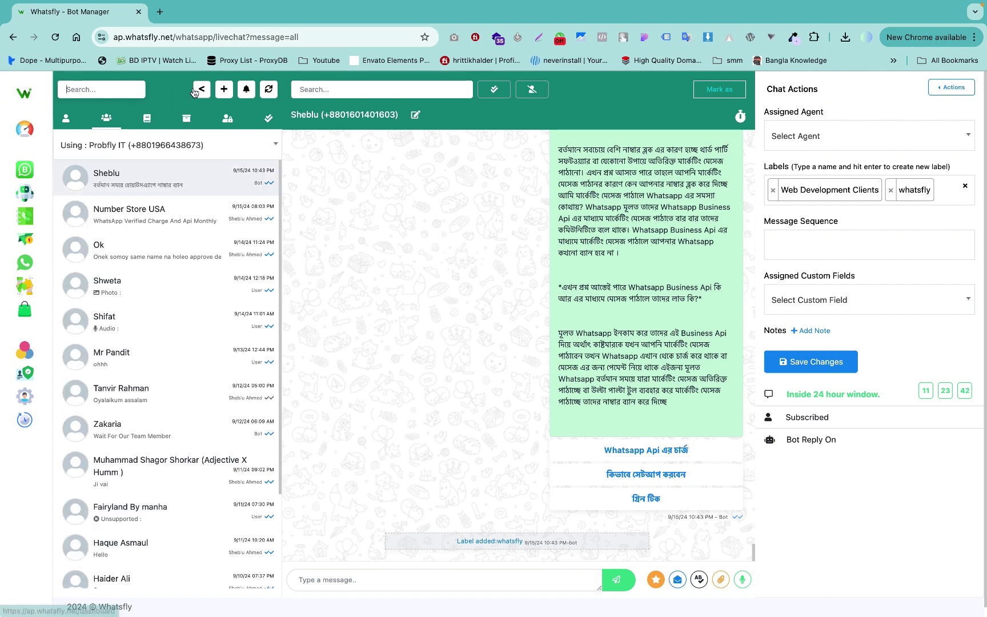
pyautogui.click(201, 90)
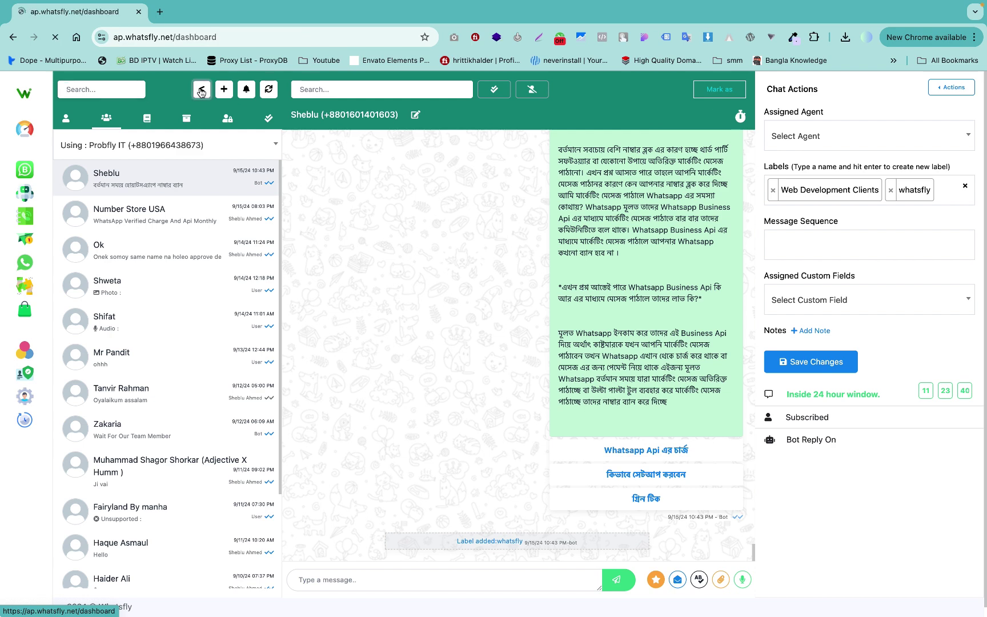
pyautogui.click(13, 38)
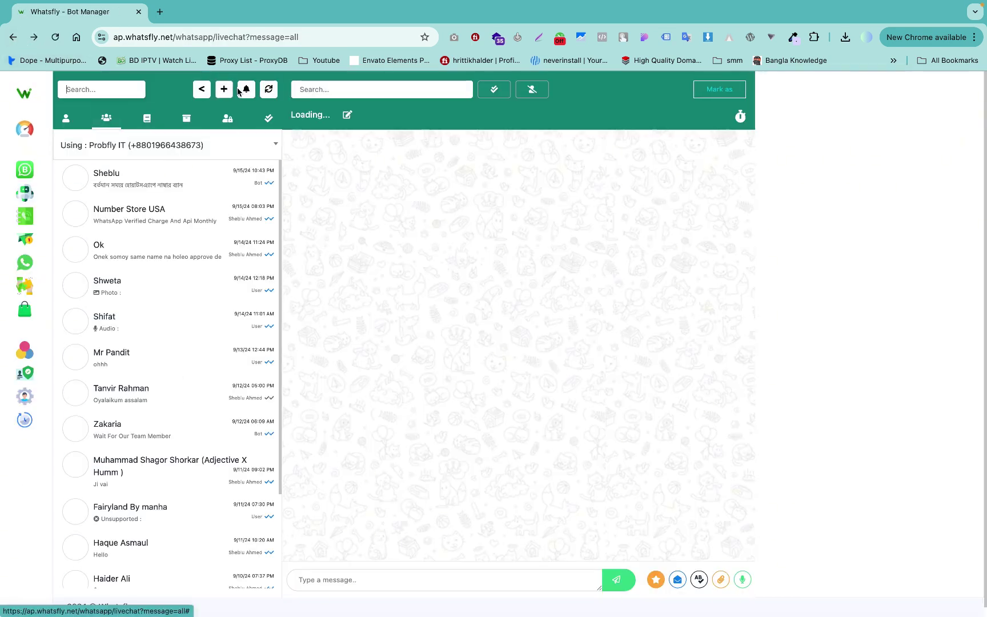
pyautogui.click(223, 90)
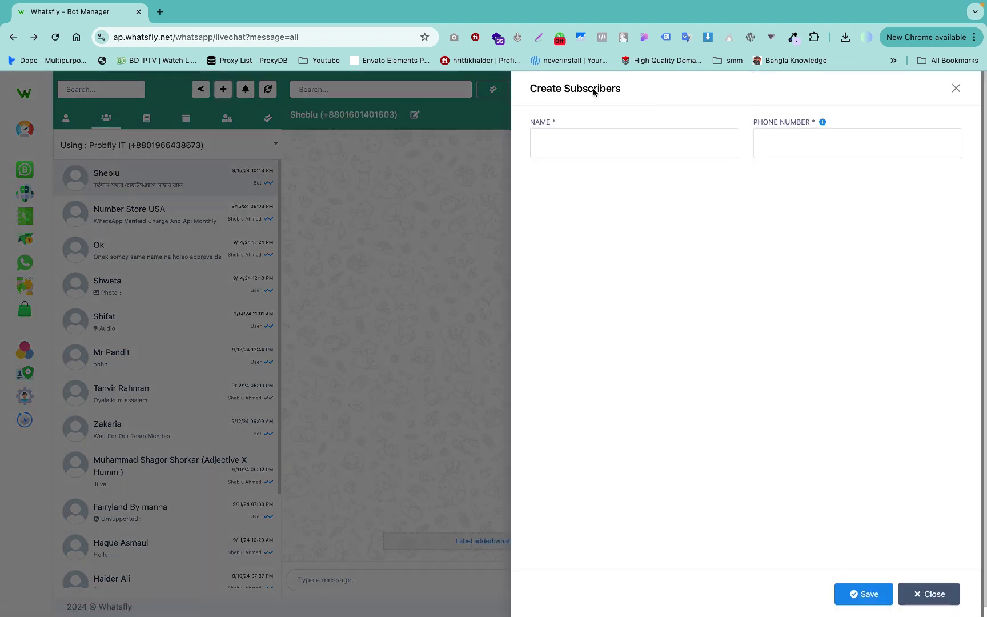
pyautogui.moveTo(540, 90); pyautogui.dragTo(646, 89)
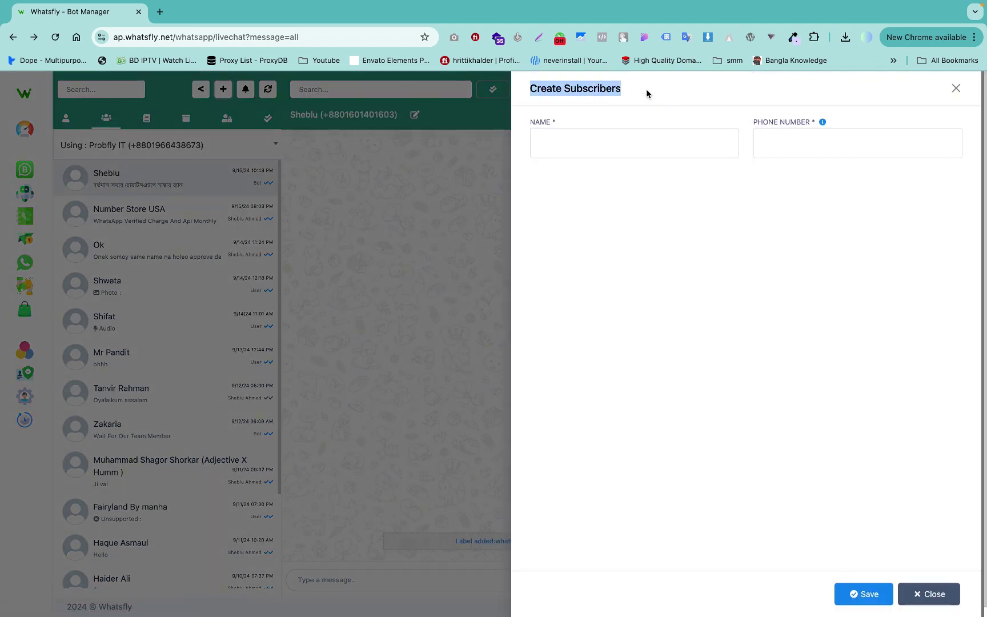
pyautogui.click(646, 88)
pyautogui.click(551, 143)
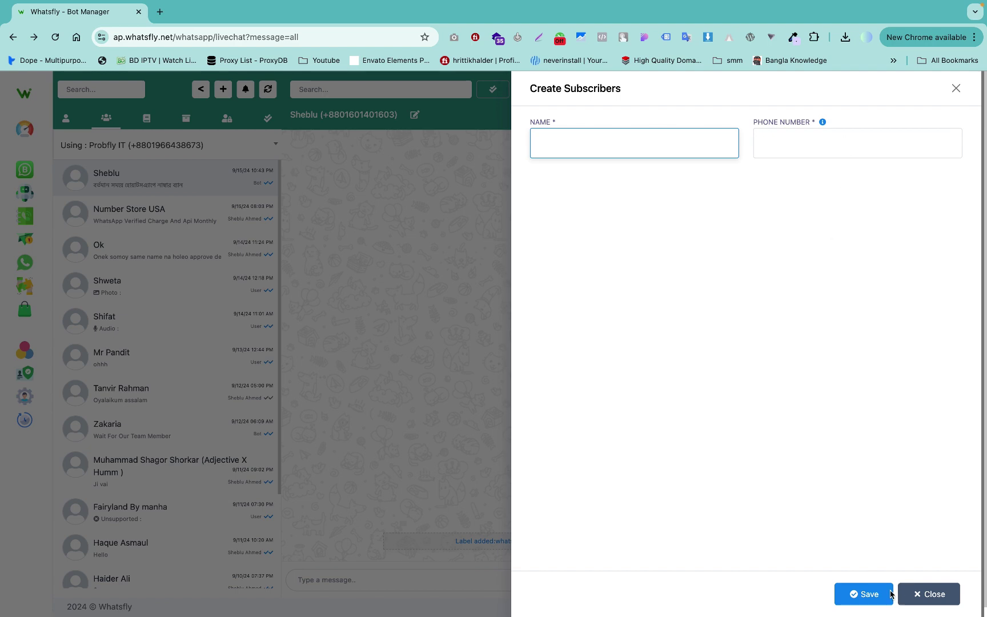
pyautogui.click(916, 595)
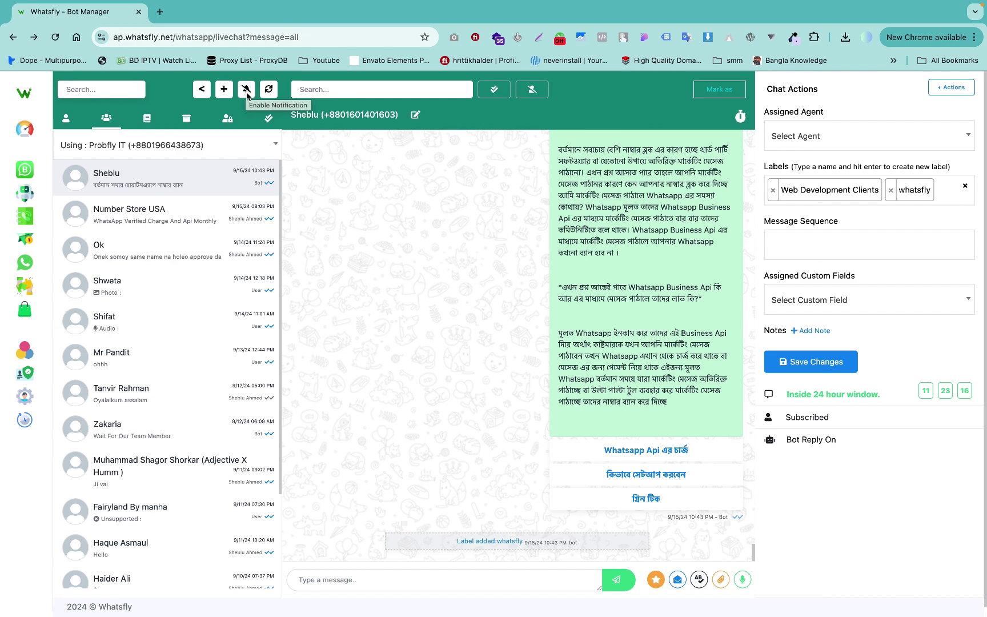
# Enable new-message notifications and search the open conversation for 'whatsfly'.
pyautogui.click(247, 93)
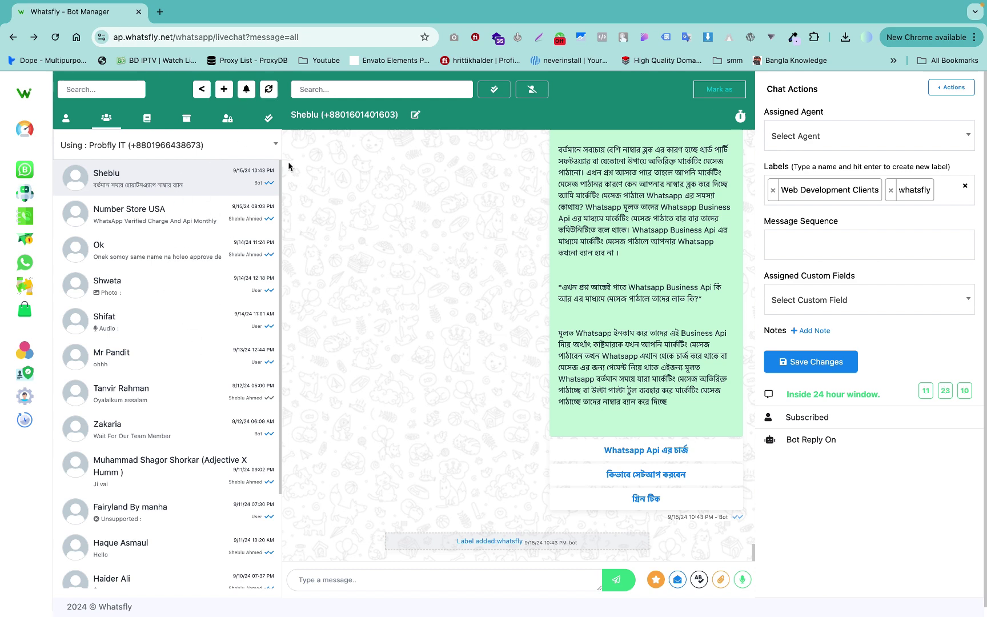
pyautogui.click(269, 88)
pyautogui.click(401, 98)
pyautogui.scroll(10, 511, 203)
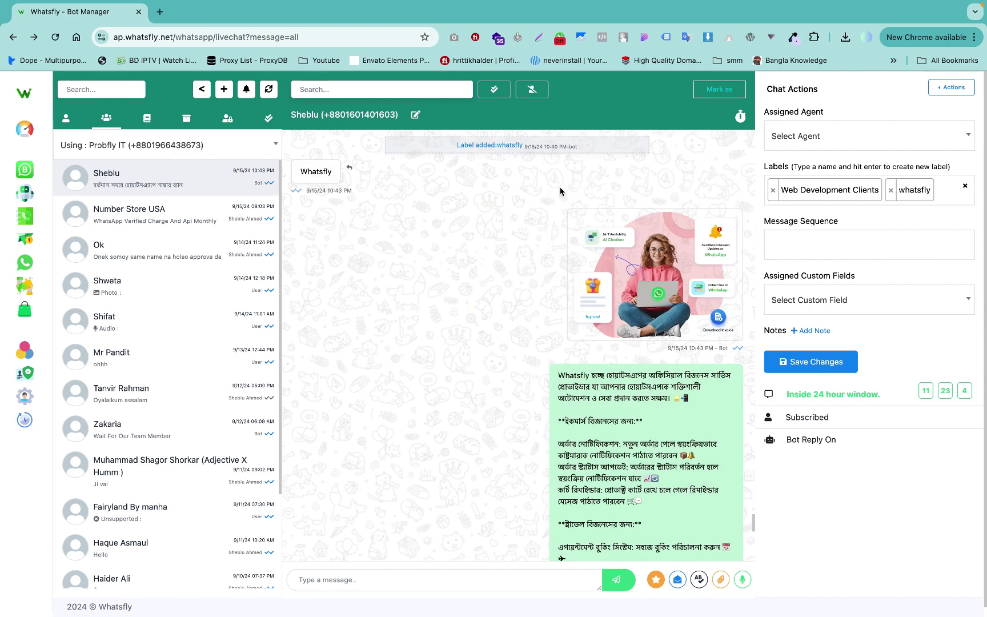
pyautogui.write('whats')
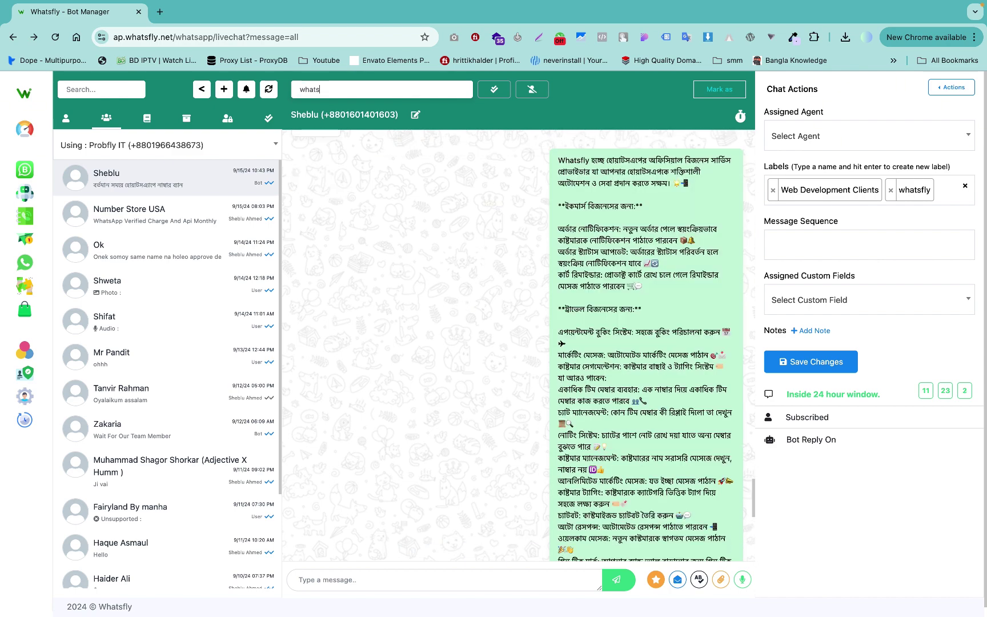
pyautogui.write('fly')
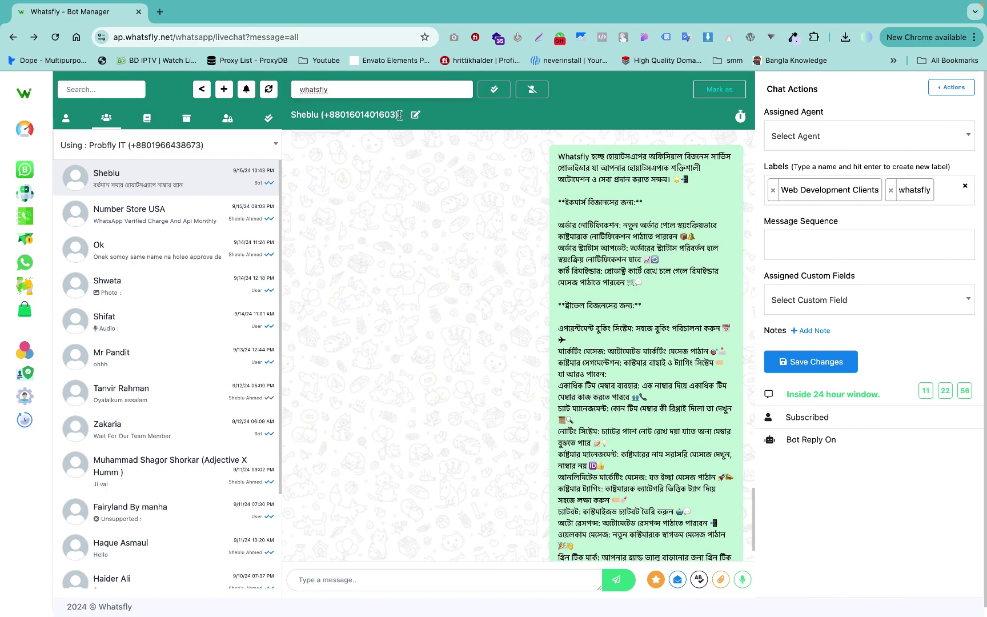
pyautogui.scroll(3, 353, 232)
pyautogui.scroll(-2, 353, 232)
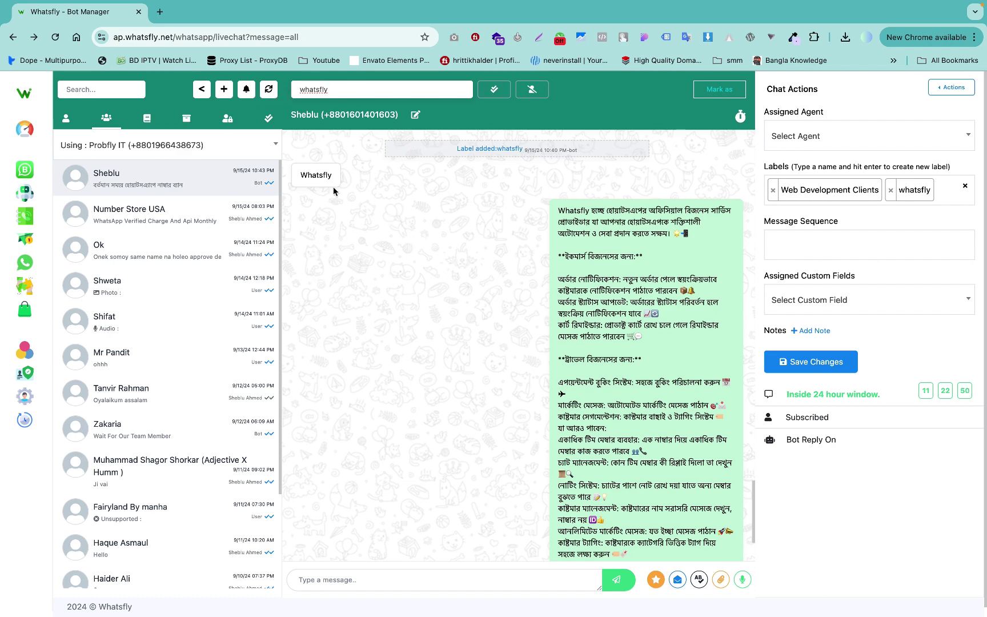
pyautogui.scroll(-3, 375, 278)
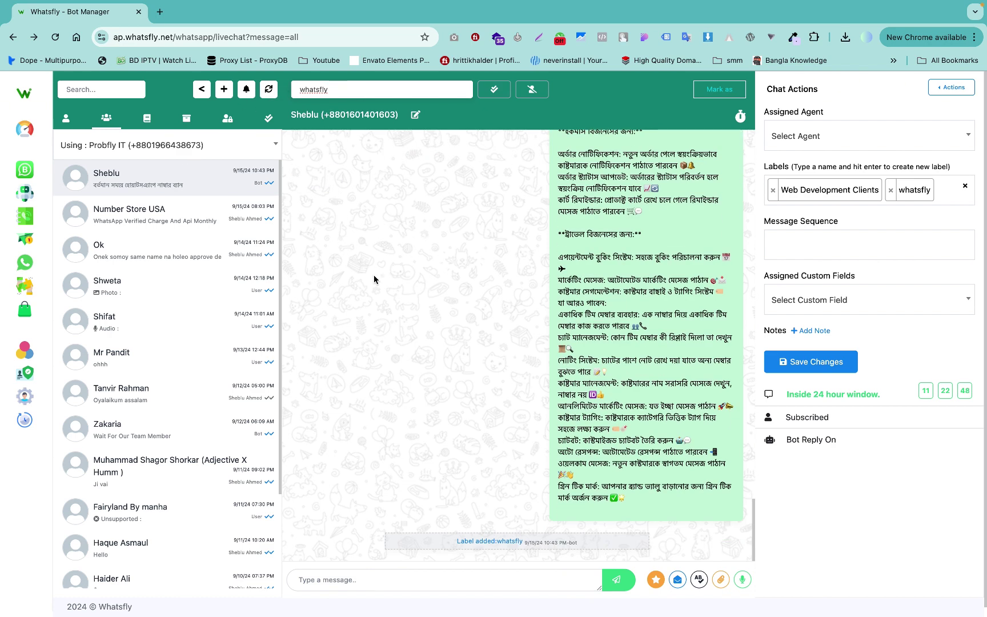
# Mark the open conversation as resolved and clear the 'whatsfly' message search.
pyautogui.click(495, 93)
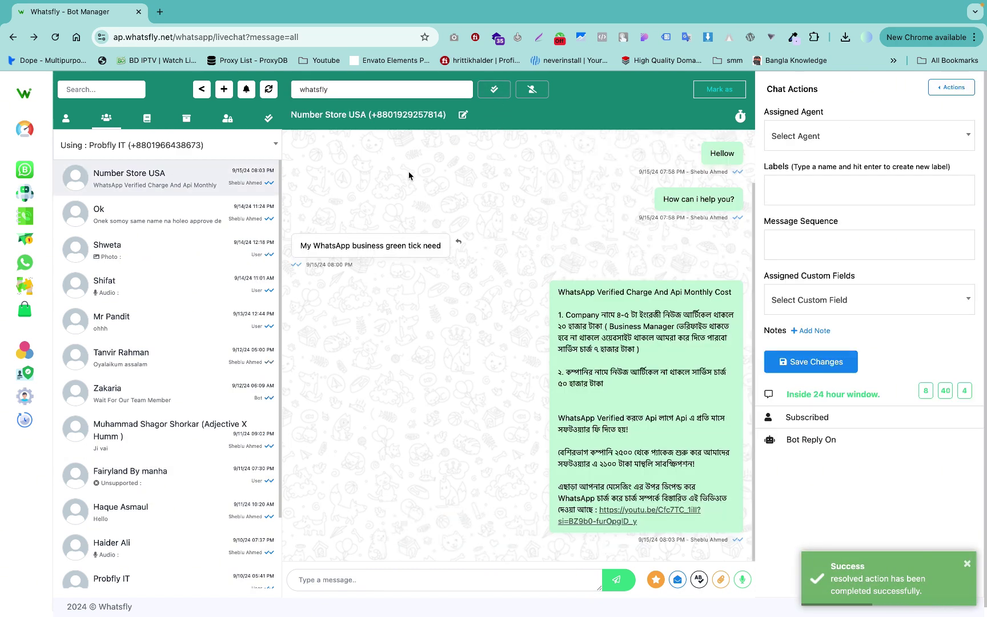
pyautogui.press('super+a')
pyautogui.press('BackSpace')
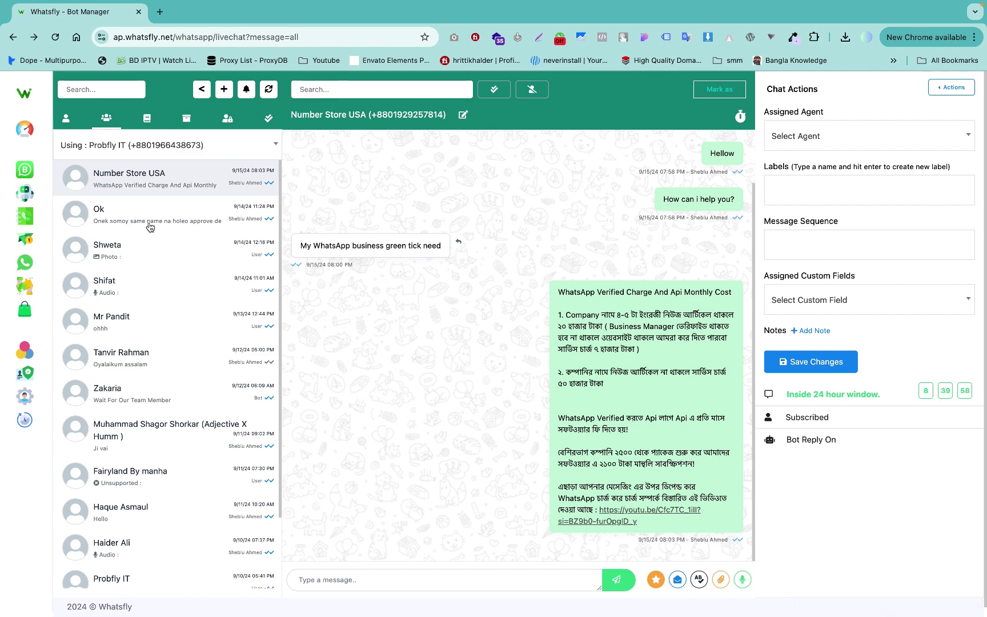
pyautogui.click(221, 199)
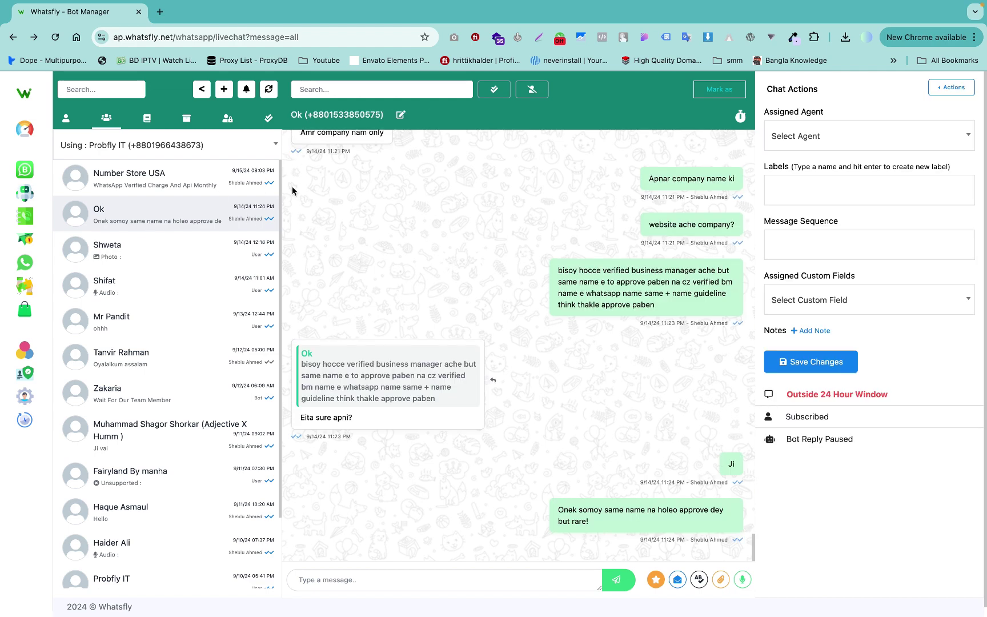
# Find the conversation under the Resolved tab and block its contact.
pyautogui.click(266, 120)
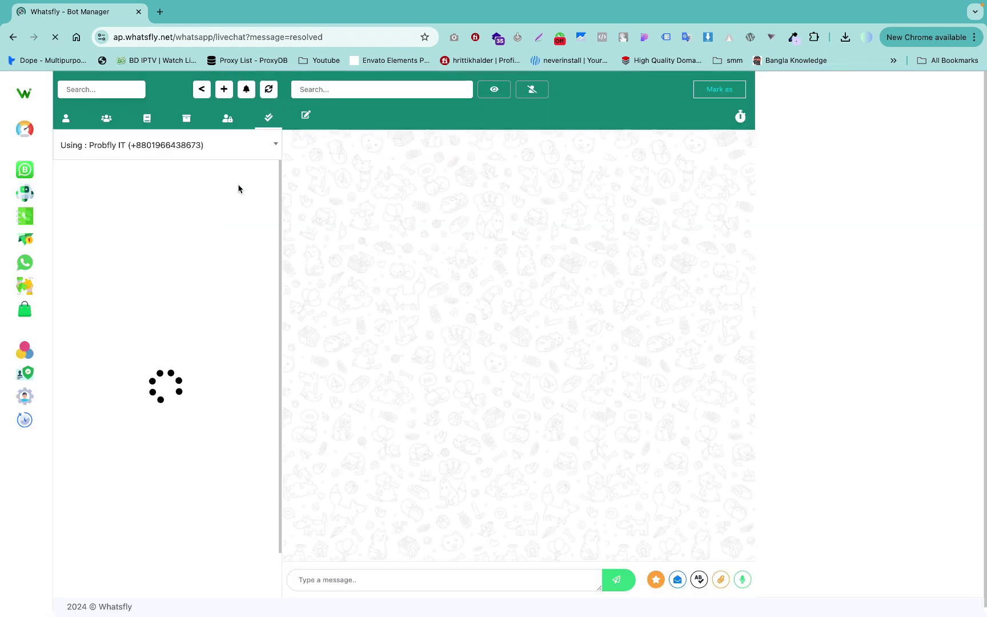
pyautogui.click(245, 189)
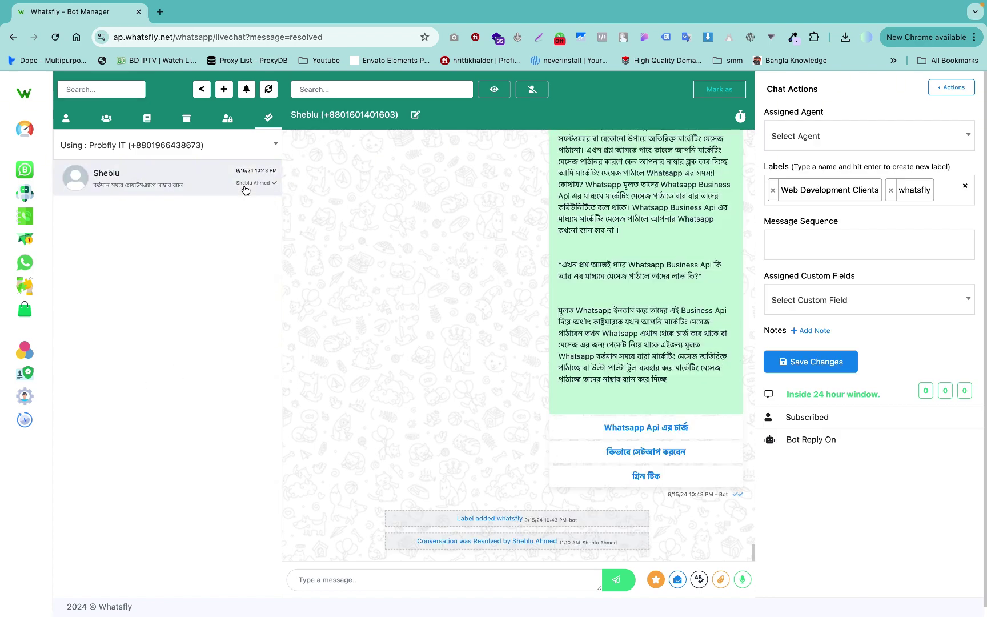
pyautogui.click(530, 90)
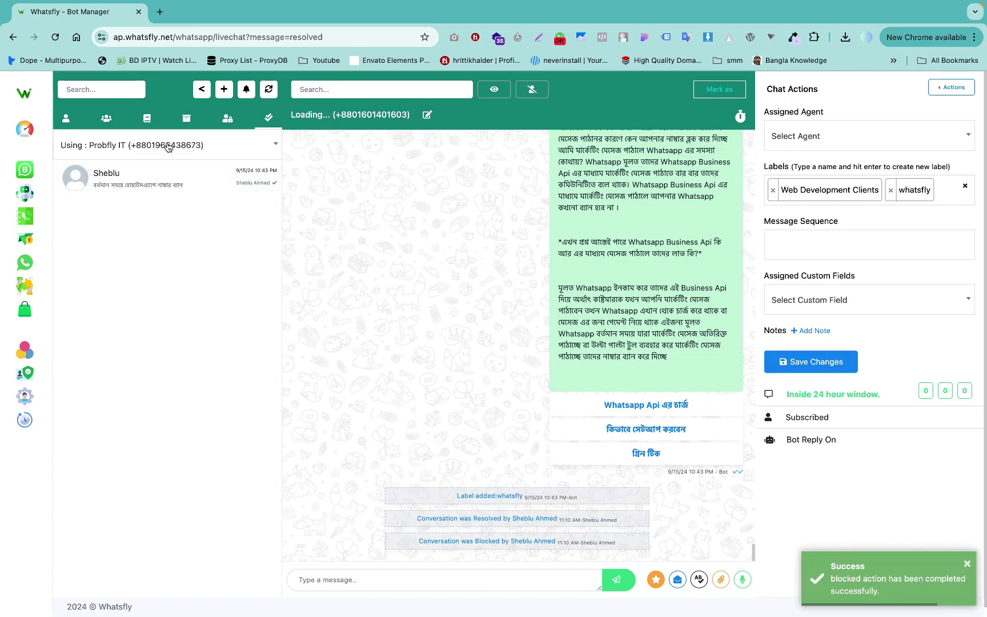
# Open the only chat in the Blocked tab and unblock it.
pyautogui.click(106, 117)
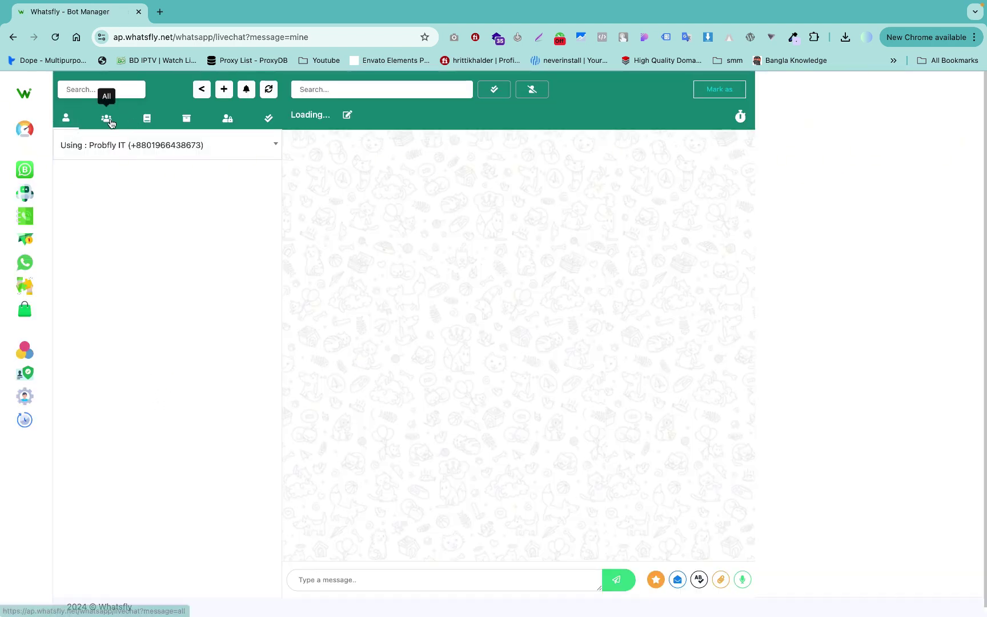
pyautogui.click(110, 123)
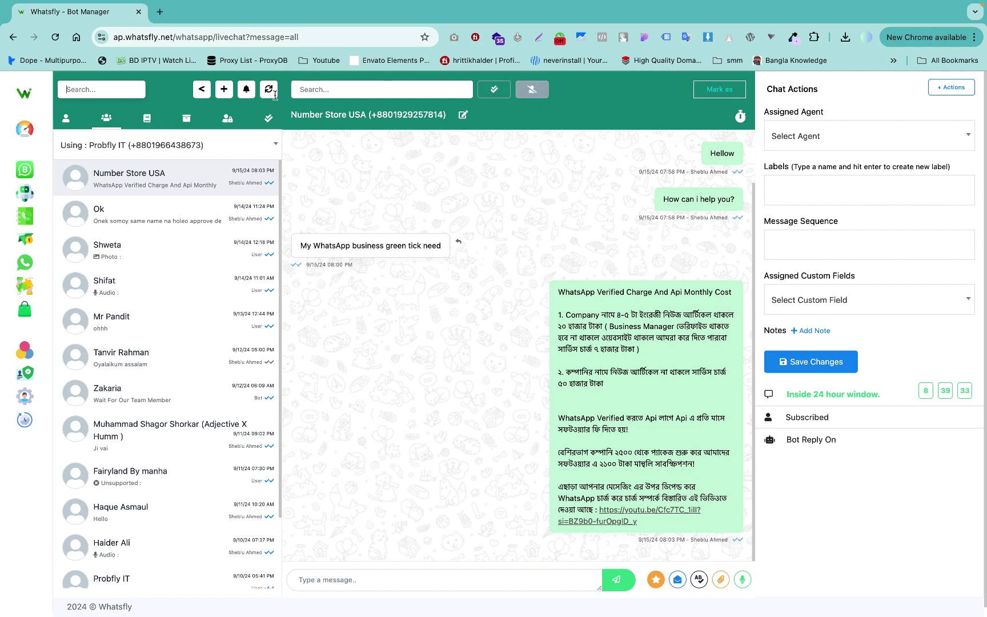
pyautogui.click(229, 120)
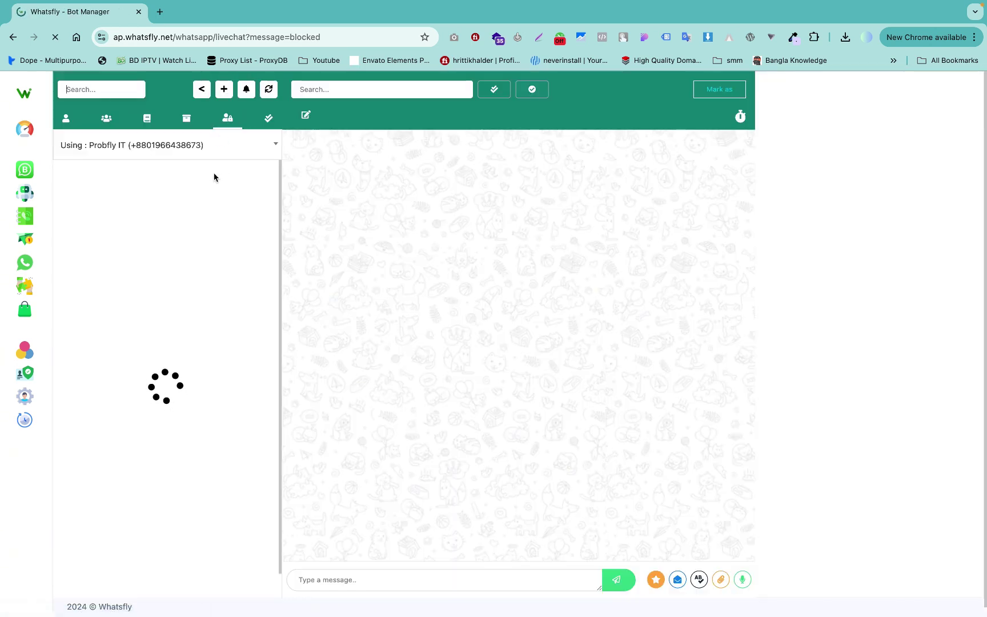
pyautogui.click(215, 177)
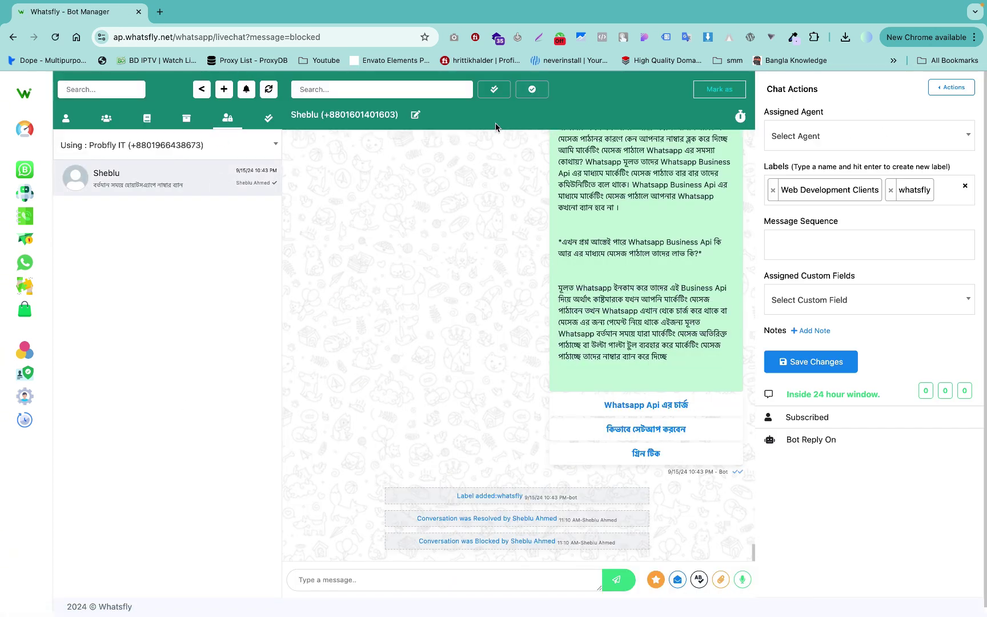
pyautogui.click(532, 90)
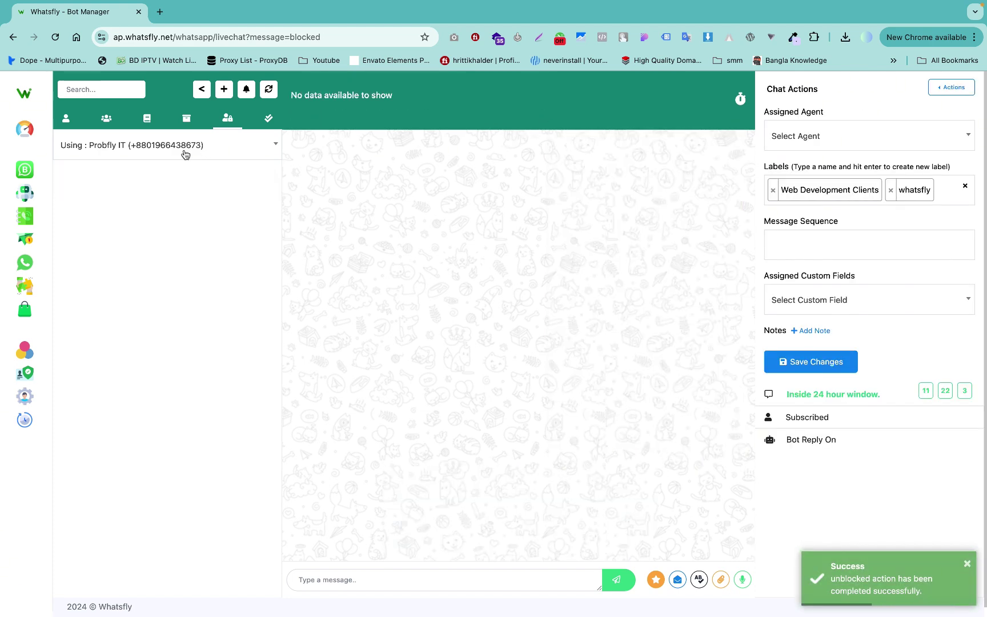
# Reopen the conversation listed under the Resolved tab.
pyautogui.click(104, 126)
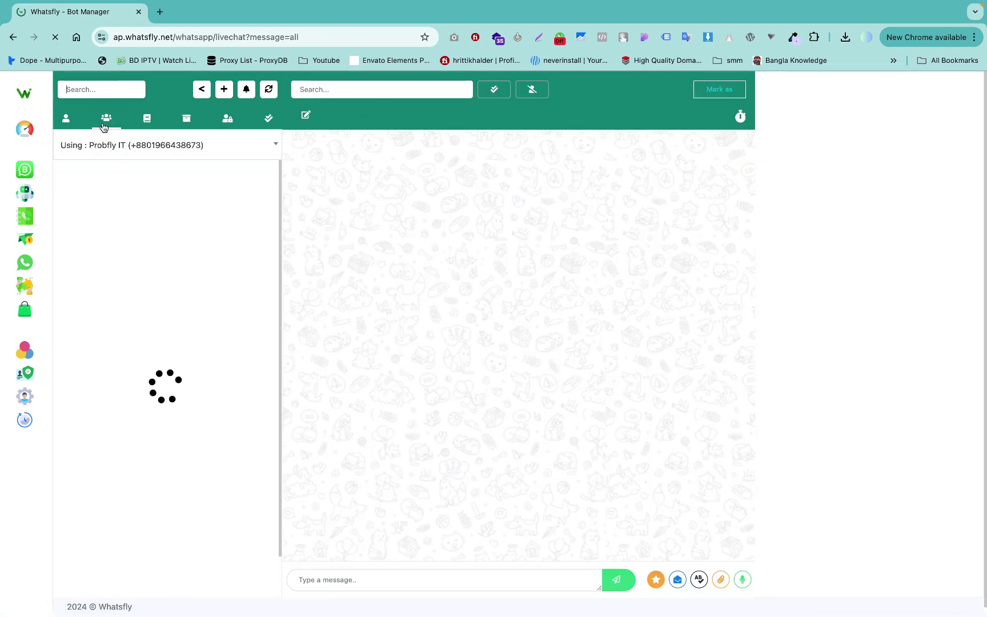
pyautogui.click(103, 174)
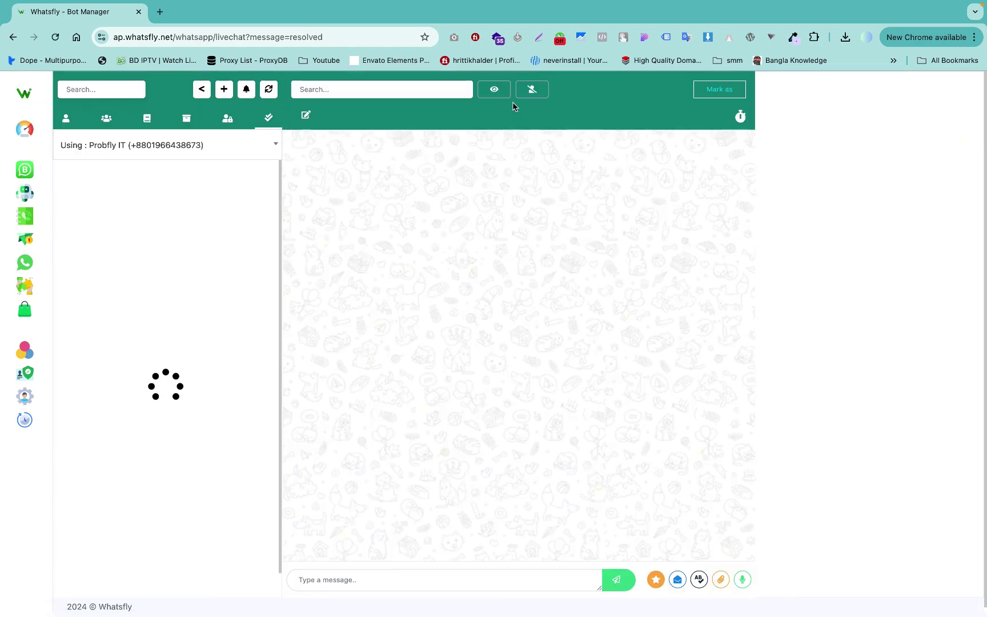
pyautogui.click(495, 90)
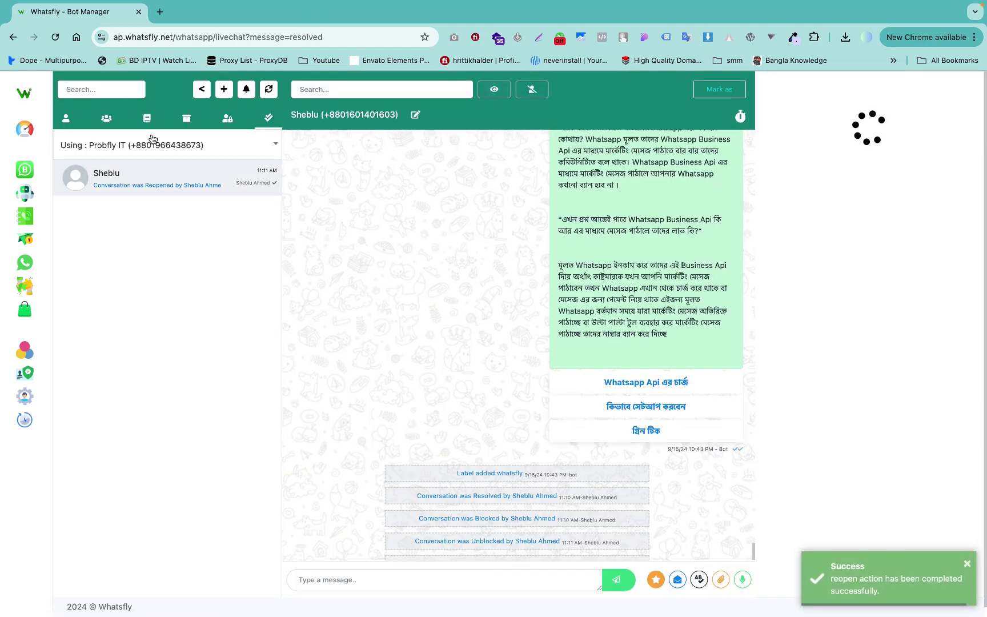
# Back in the full chat list, mark the conversation as Archived.
pyautogui.click(106, 119)
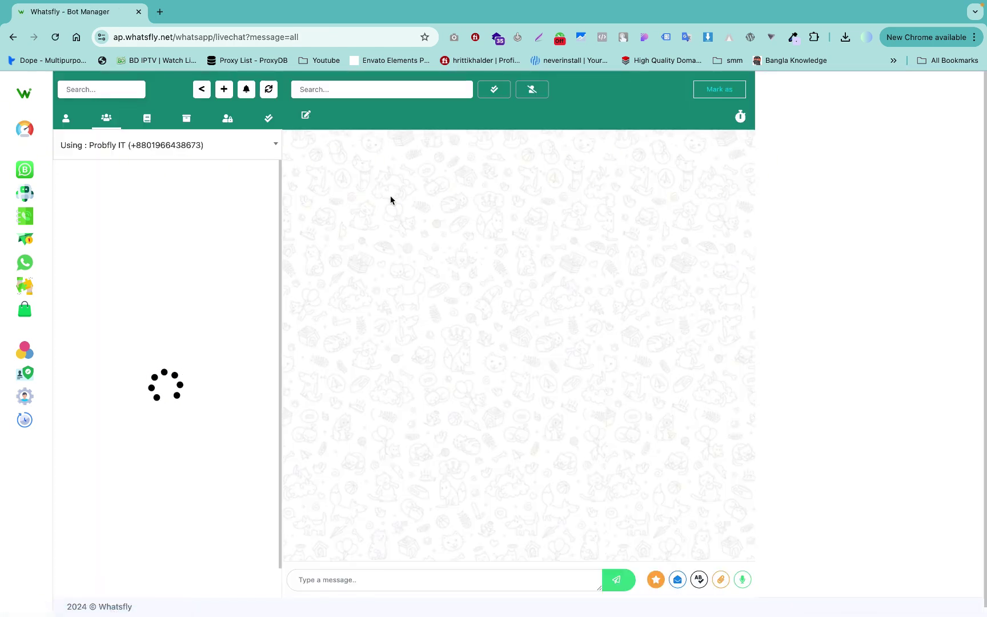
pyautogui.click(719, 90)
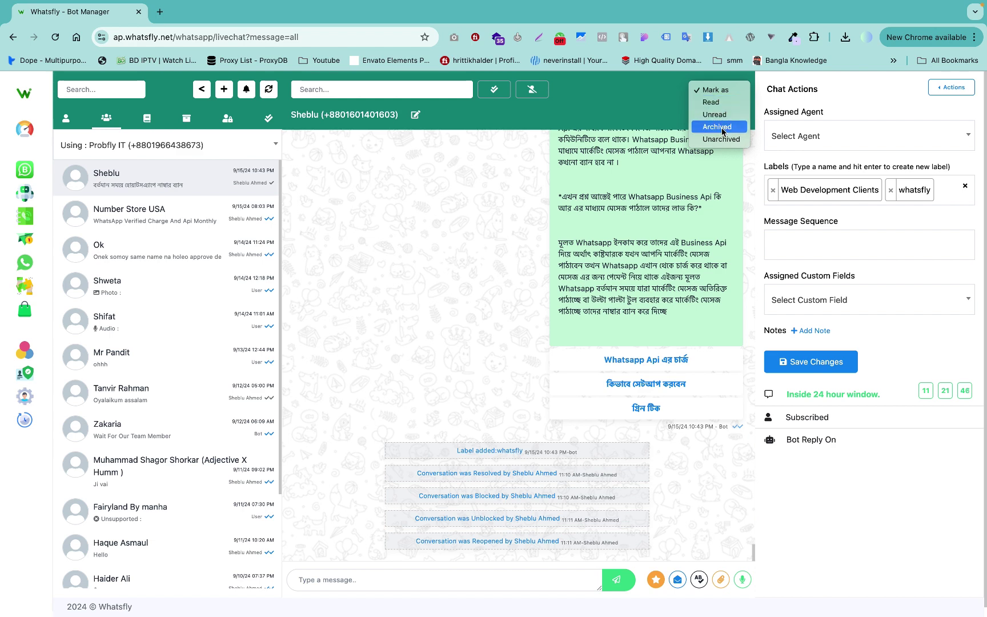
pyautogui.click(495, 247)
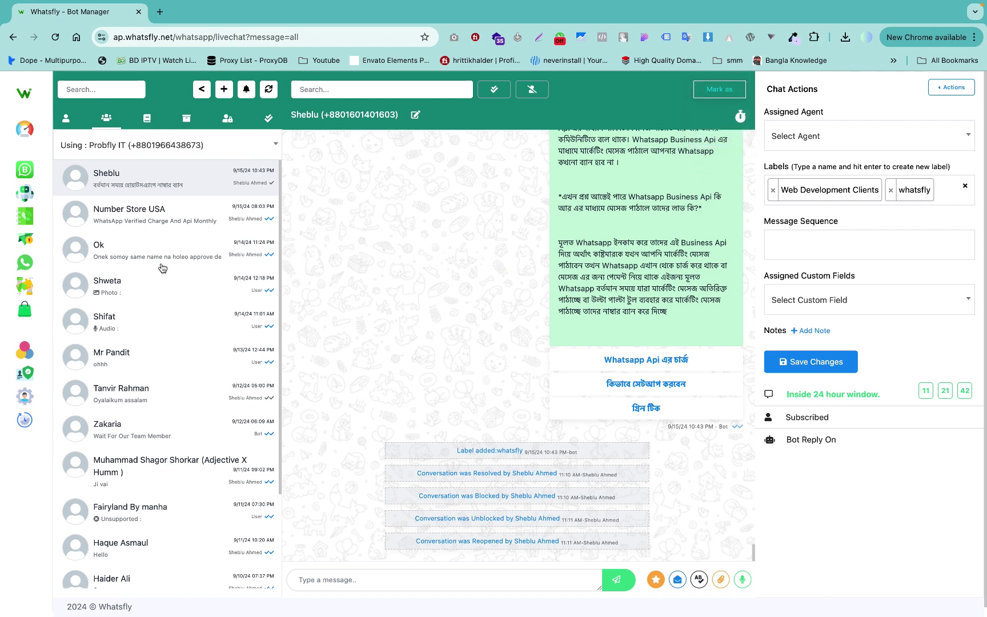
pyautogui.click(151, 124)
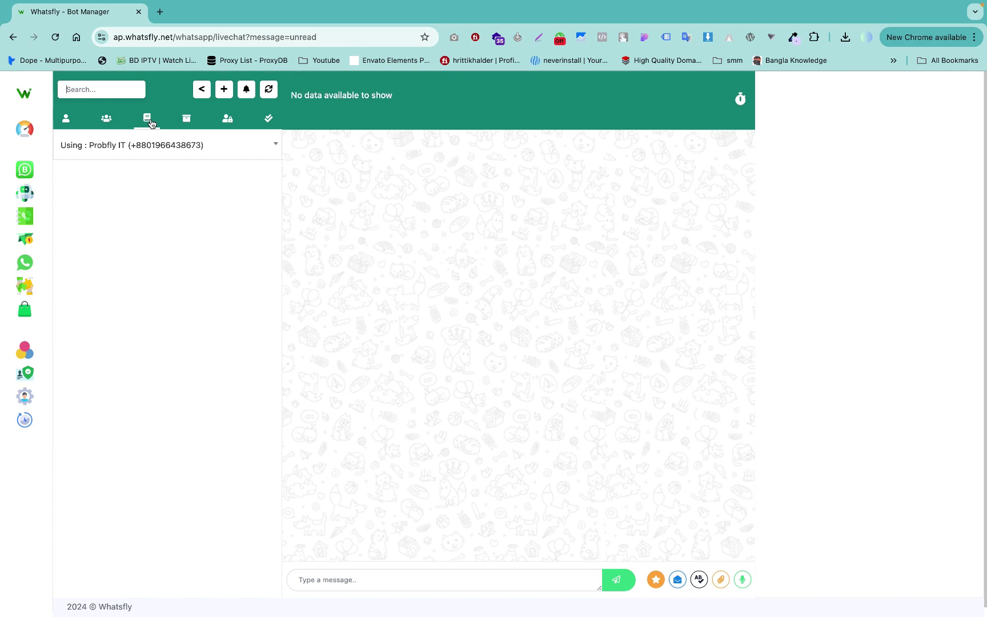
pyautogui.click(193, 122)
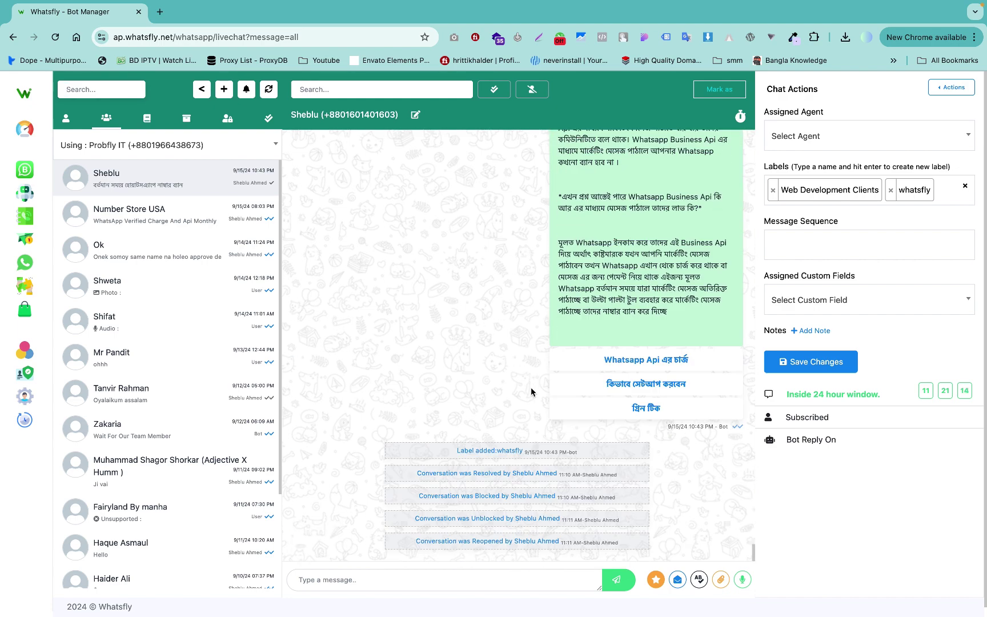
# Highlight the whatsfly label-added event and check the label list without changing anything.
pyautogui.moveTo(462, 450); pyautogui.dragTo(569, 452)
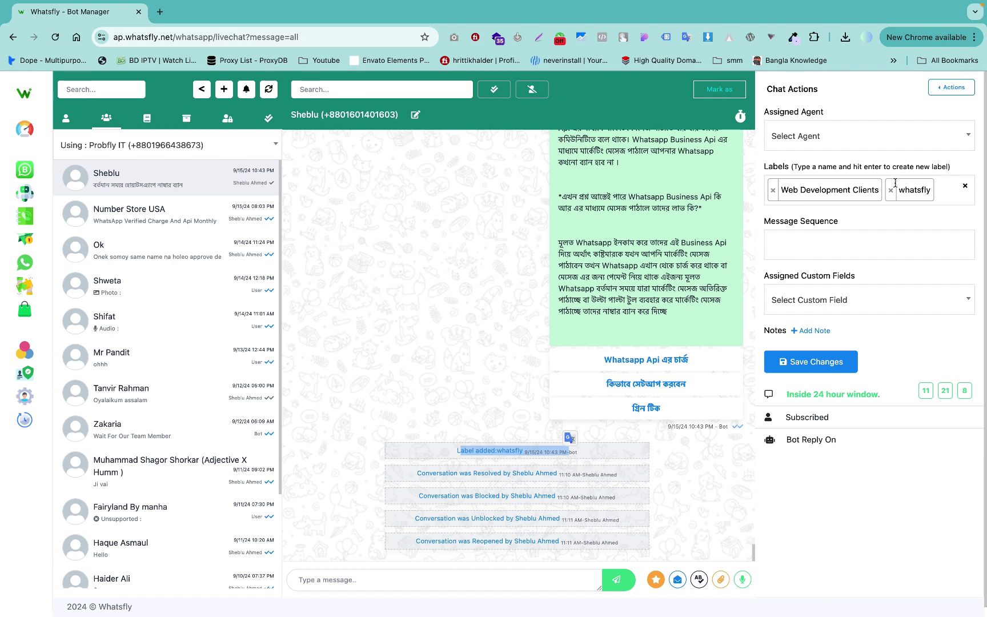
pyautogui.click(939, 193)
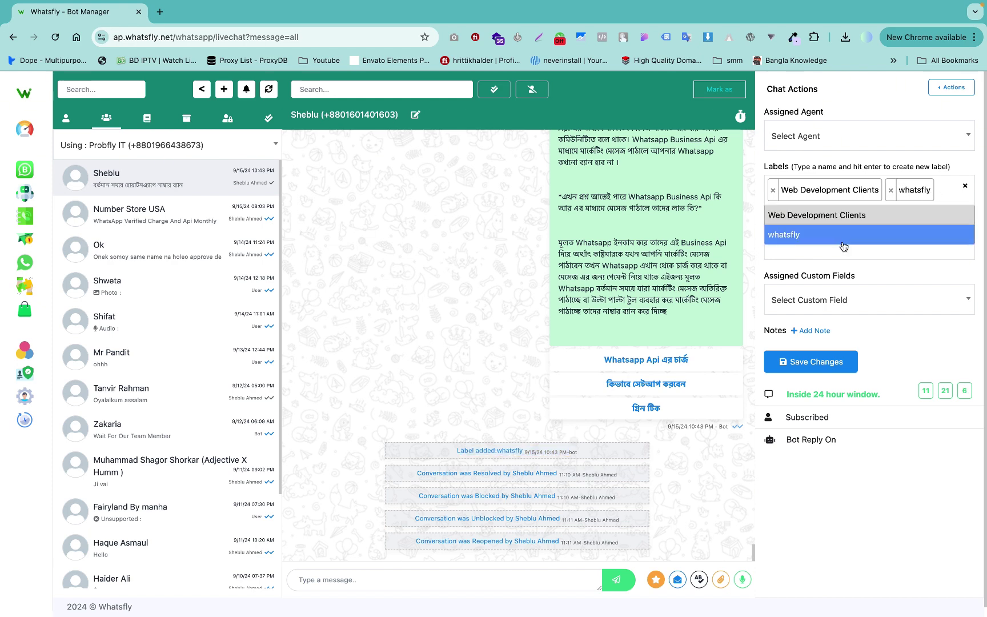
pyautogui.click(854, 270)
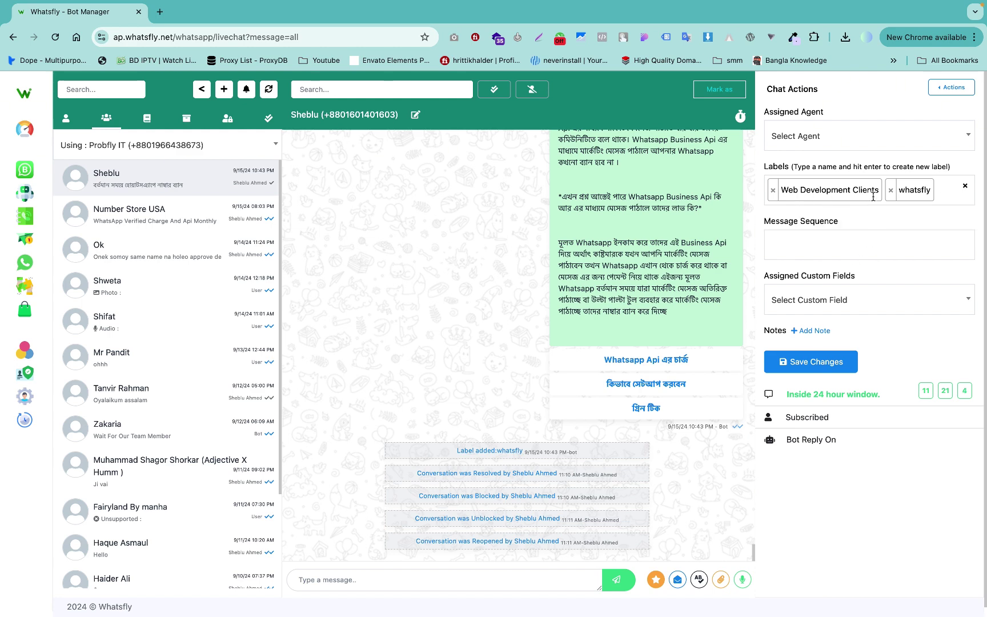
pyautogui.click(849, 196)
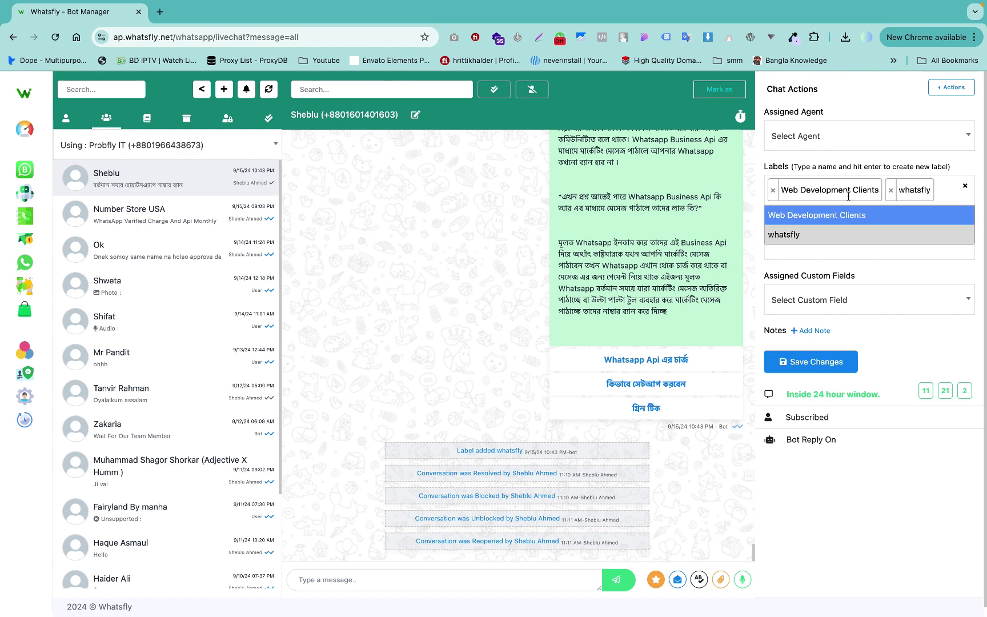
pyautogui.click(842, 159)
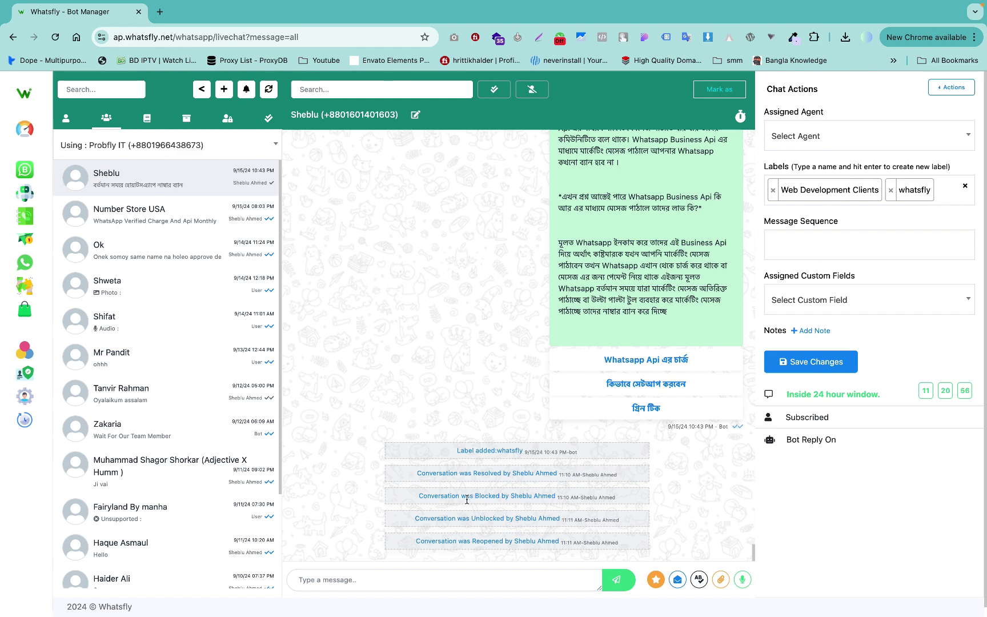
# Highlight the conversation-blocked event line in the history, then clear the selection.
pyautogui.moveTo(430, 495); pyautogui.dragTo(570, 498)
pyautogui.click(570, 498)
pyautogui.moveTo(430, 495); pyautogui.dragTo(568, 500)
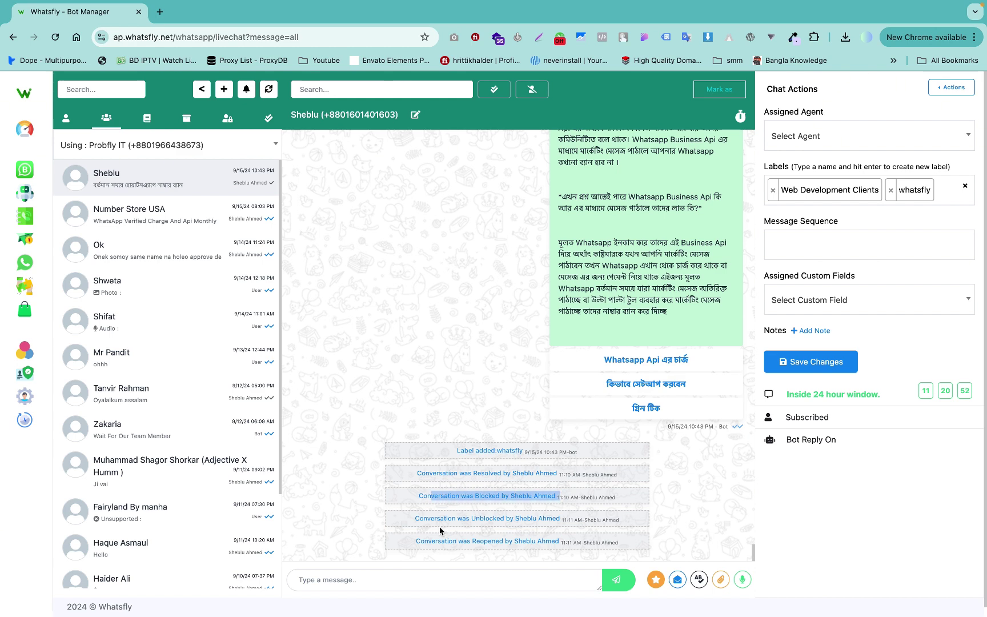
pyautogui.click(422, 527)
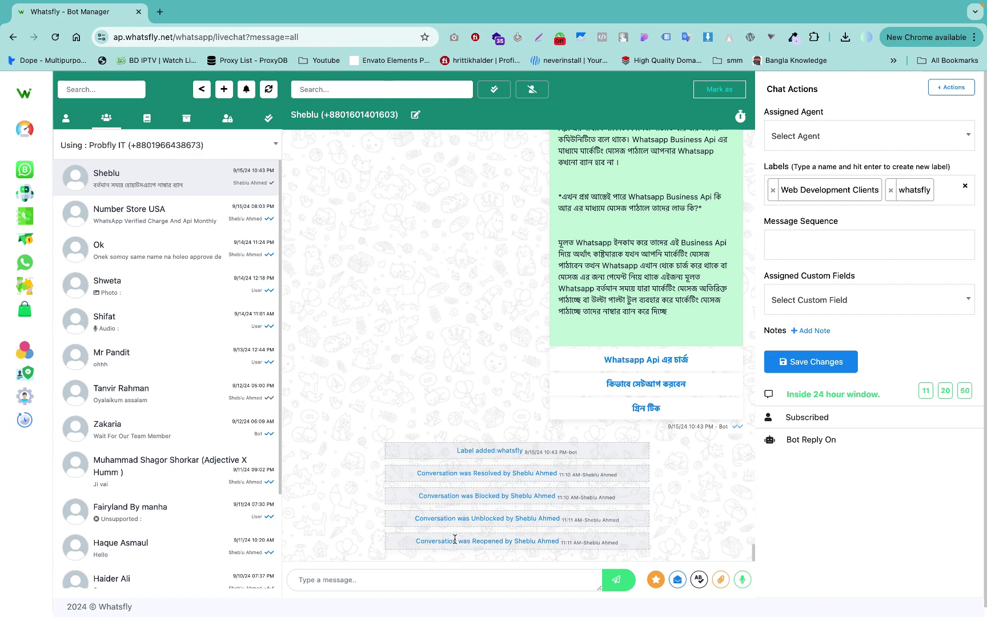
# Assign the conversation to the non-admin agent, save, and check the new assignment event.
pyautogui.click(807, 135)
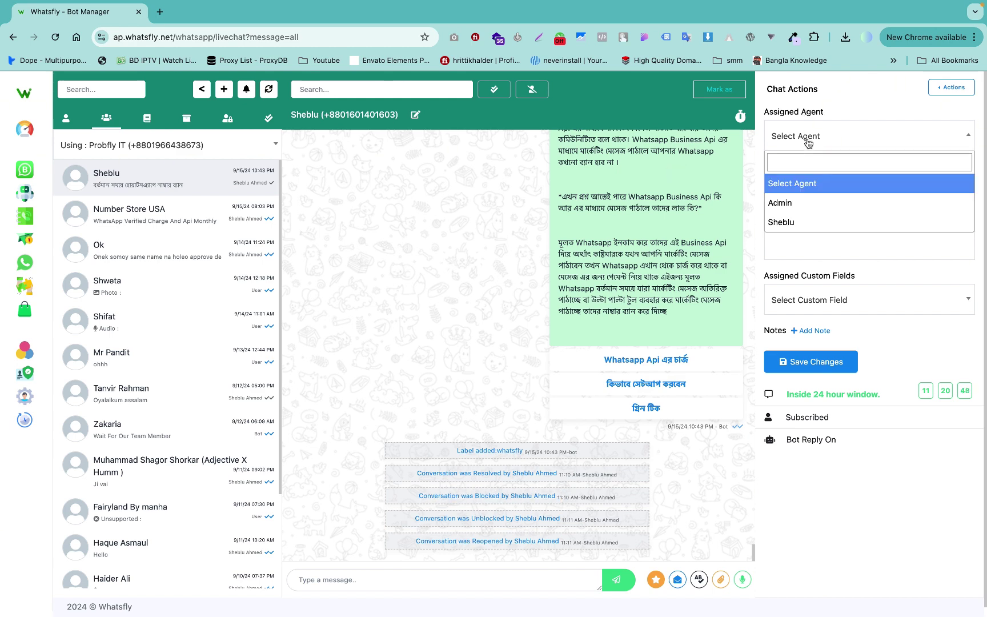
pyautogui.click(794, 221)
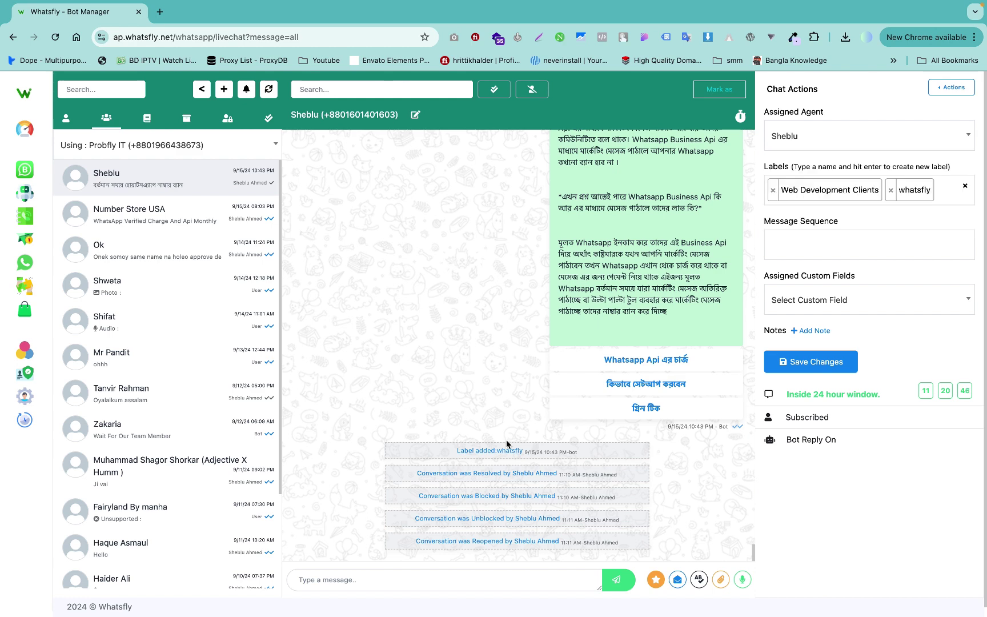
pyautogui.click(811, 362)
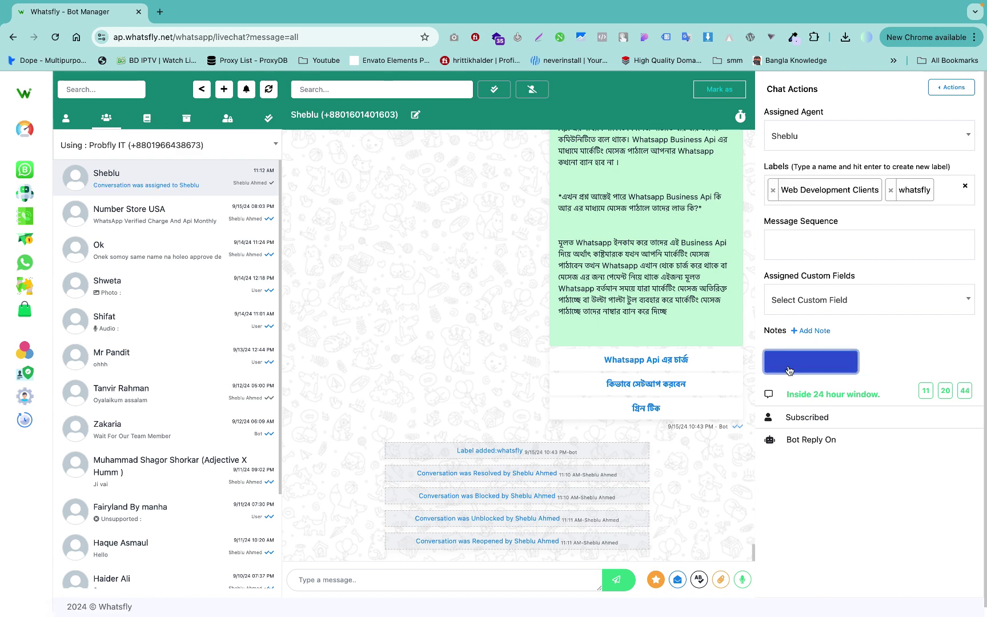
pyautogui.scroll(-1, 546, 497)
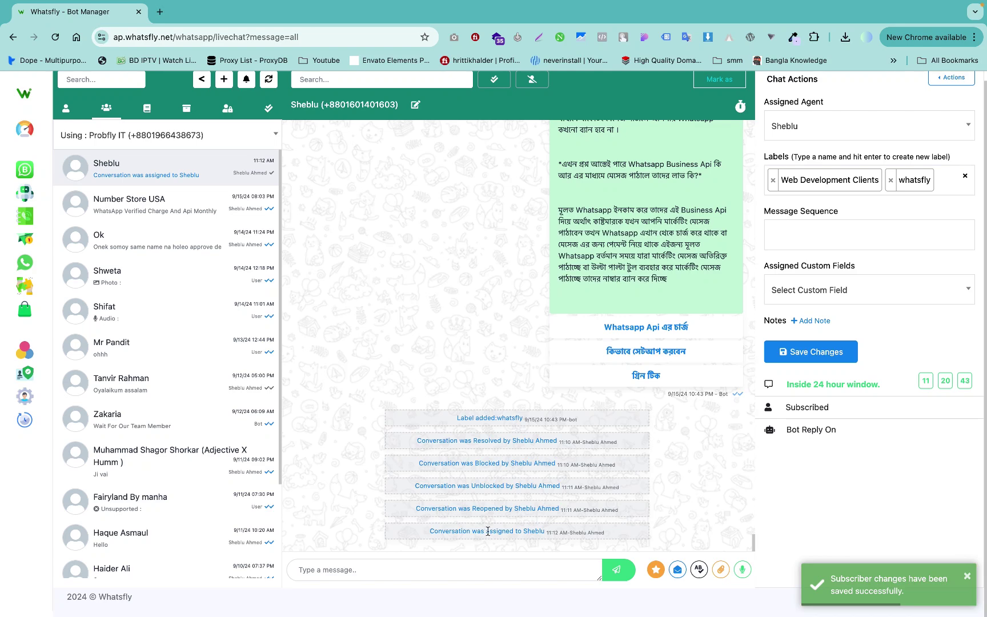
pyautogui.moveTo(552, 532); pyautogui.dragTo(477, 532)
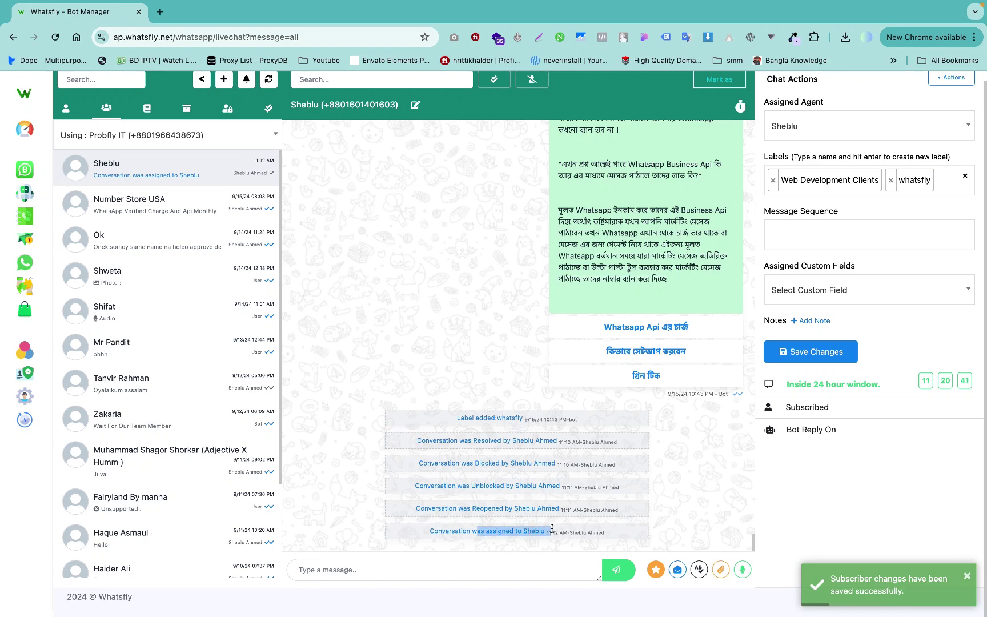
pyautogui.click(809, 171)
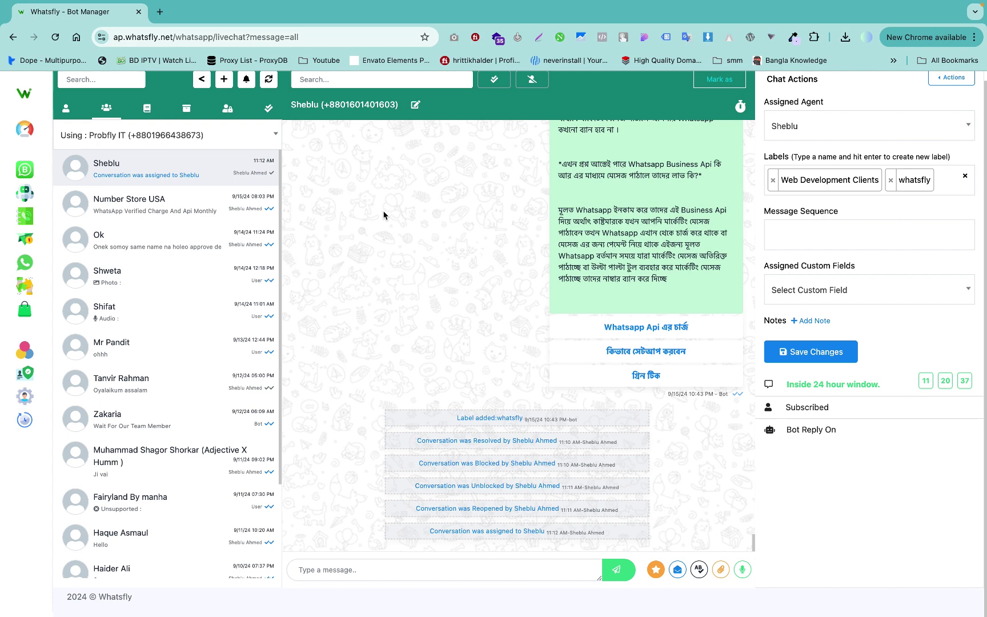
pyautogui.scroll(1, 384, 214)
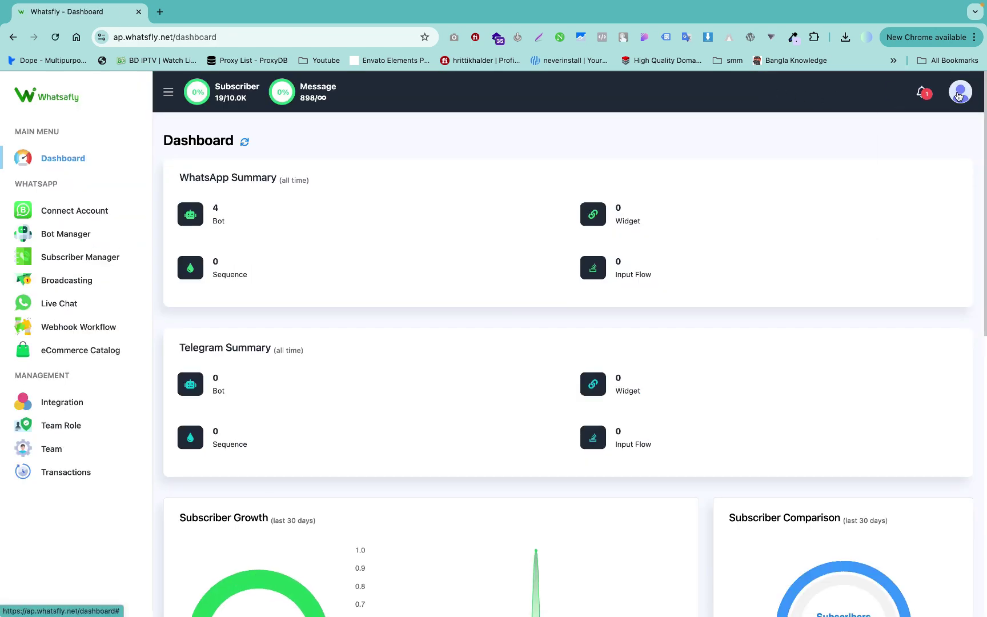
# Log out and sign back in with a different account's login email and password.
pyautogui.click(960, 96)
pyautogui.click(909, 252)
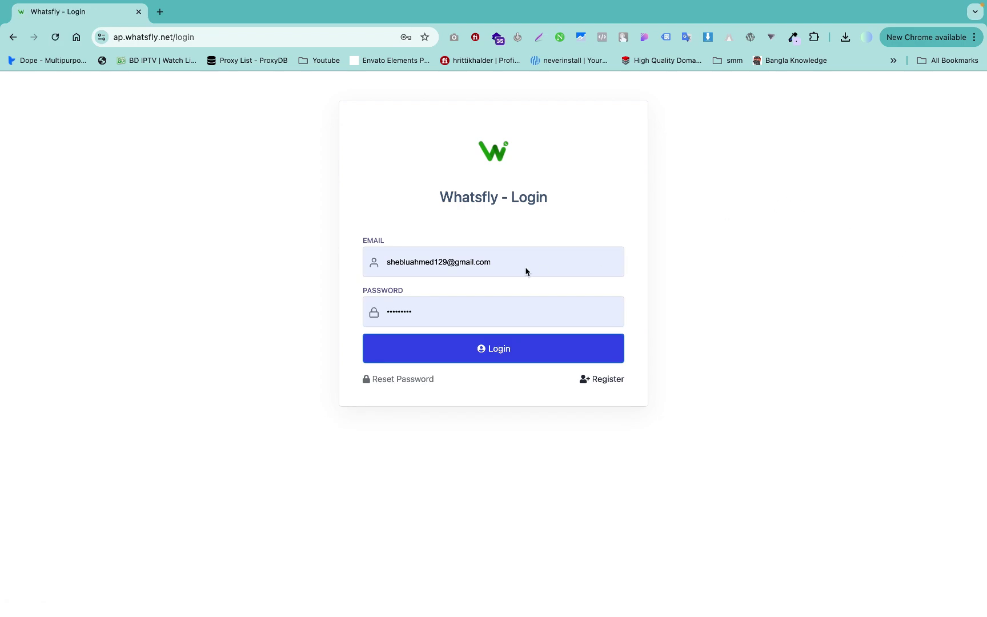
pyautogui.click(525, 268)
pyautogui.press('super+a')
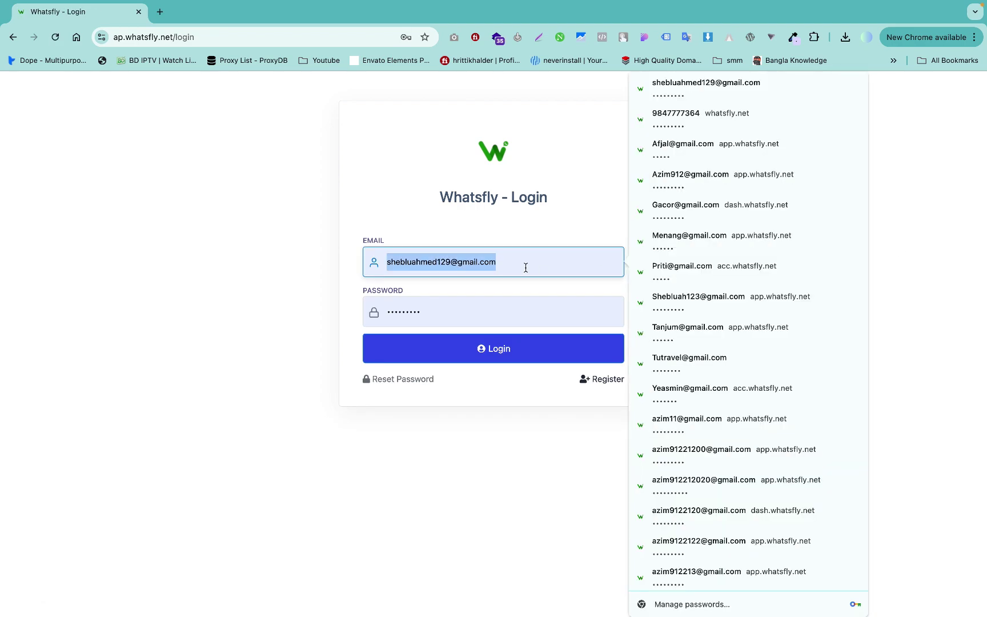
pyautogui.write('azim')
pyautogui.press('super+a')
pyautogui.press('super+v')
pyautogui.press('Tab')
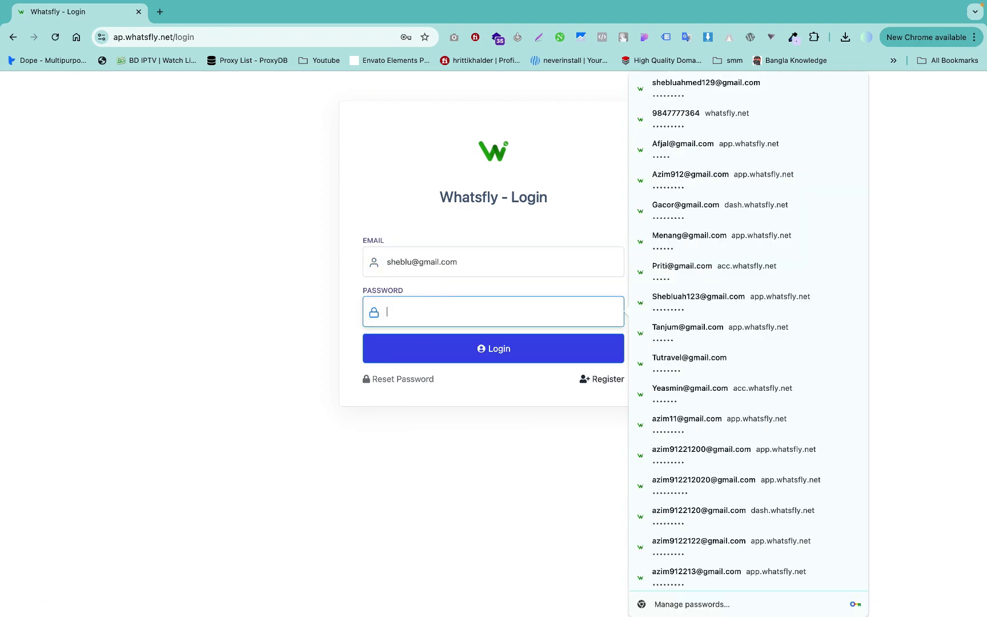
pyautogui.write('••')
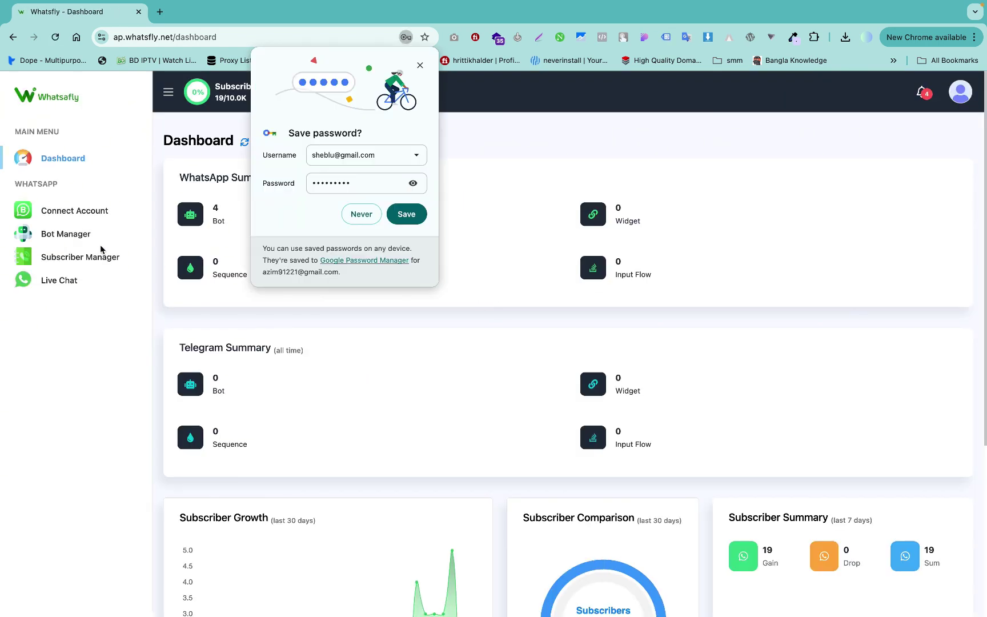
# Dismiss the breached-password warning, decline saving the password, and open Live Chat.
pyautogui.click(504, 214)
pyautogui.click(367, 214)
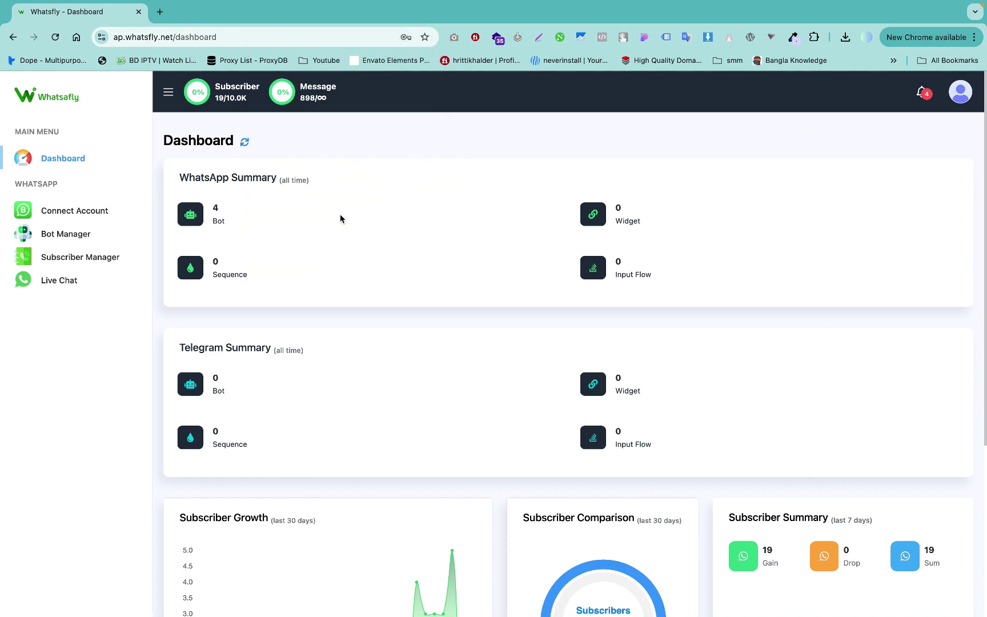
pyautogui.click(69, 283)
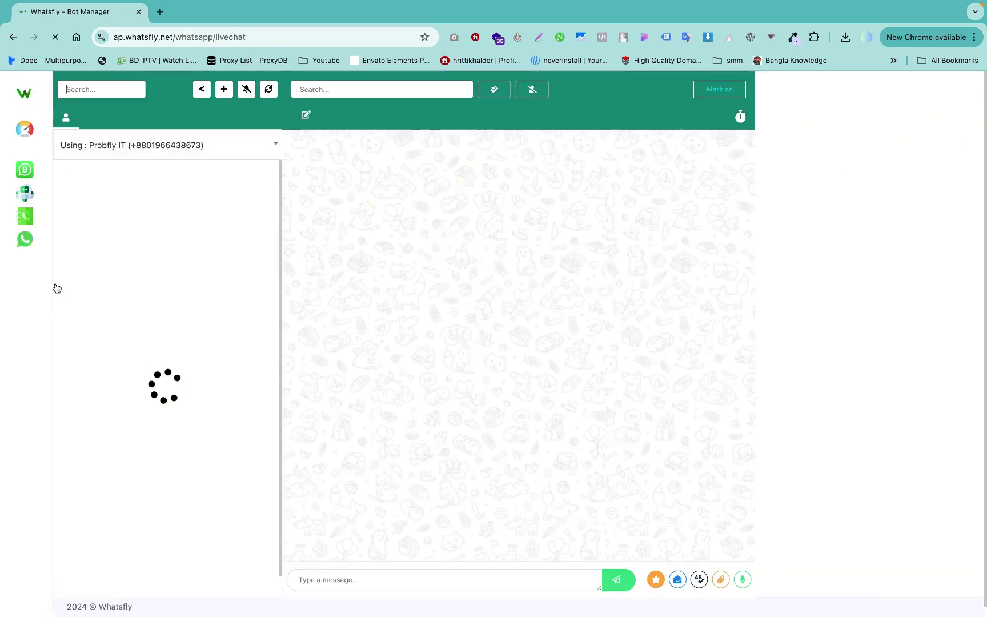
# Browse the first and second contacts' conversations, then go back to the dashboard.
pyautogui.click(68, 189)
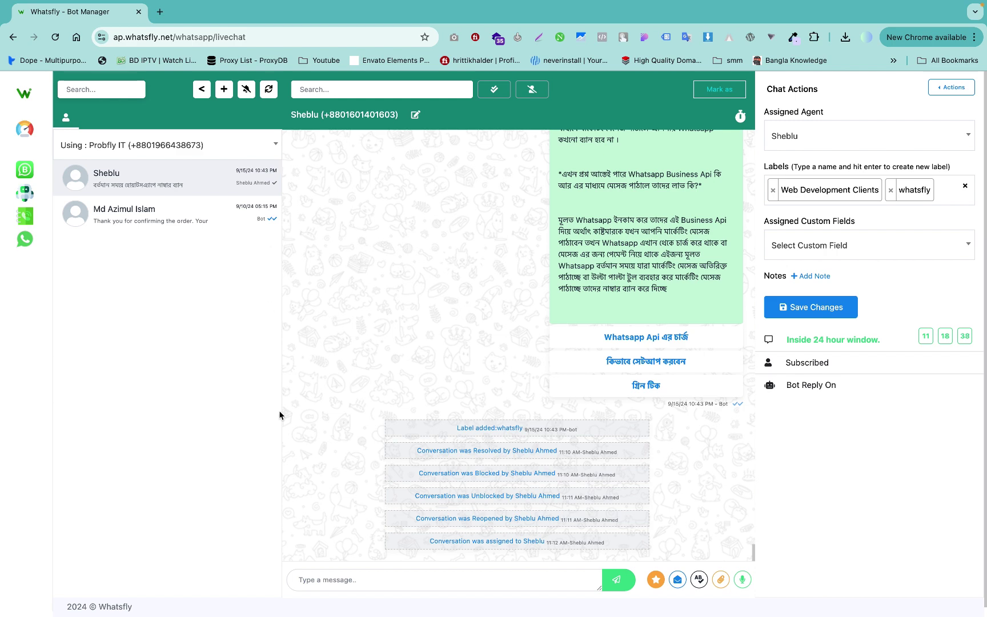
pyautogui.scroll(-1, 280, 415)
pyautogui.click(196, 213)
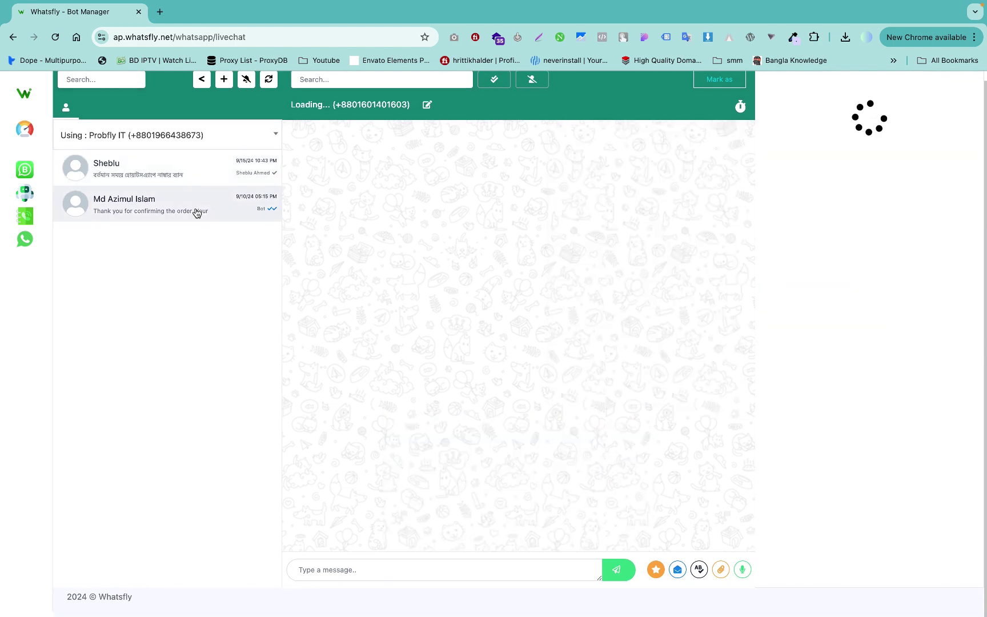
pyautogui.click(192, 181)
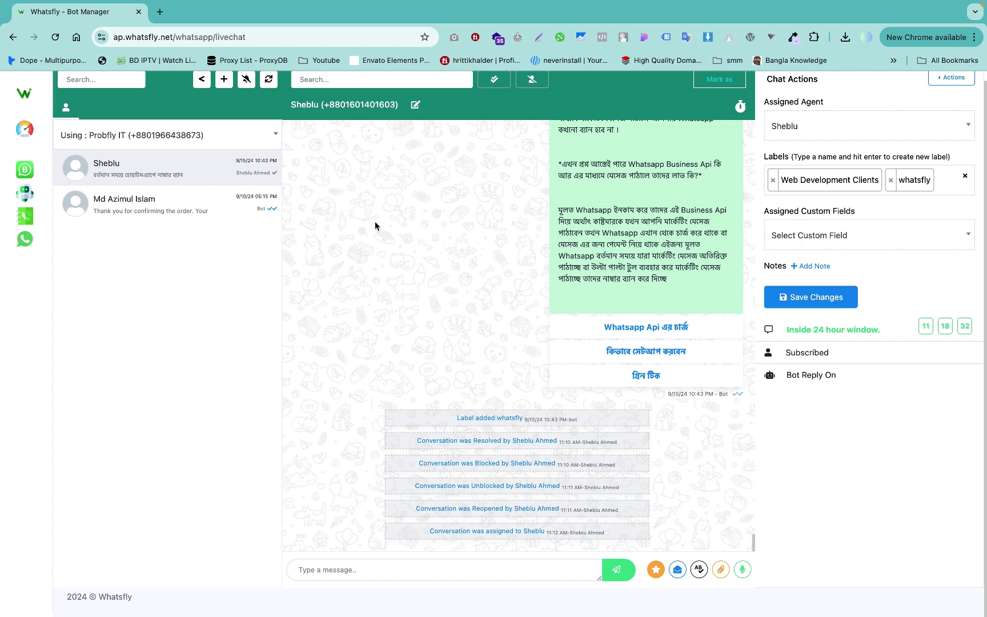
pyautogui.click(202, 80)
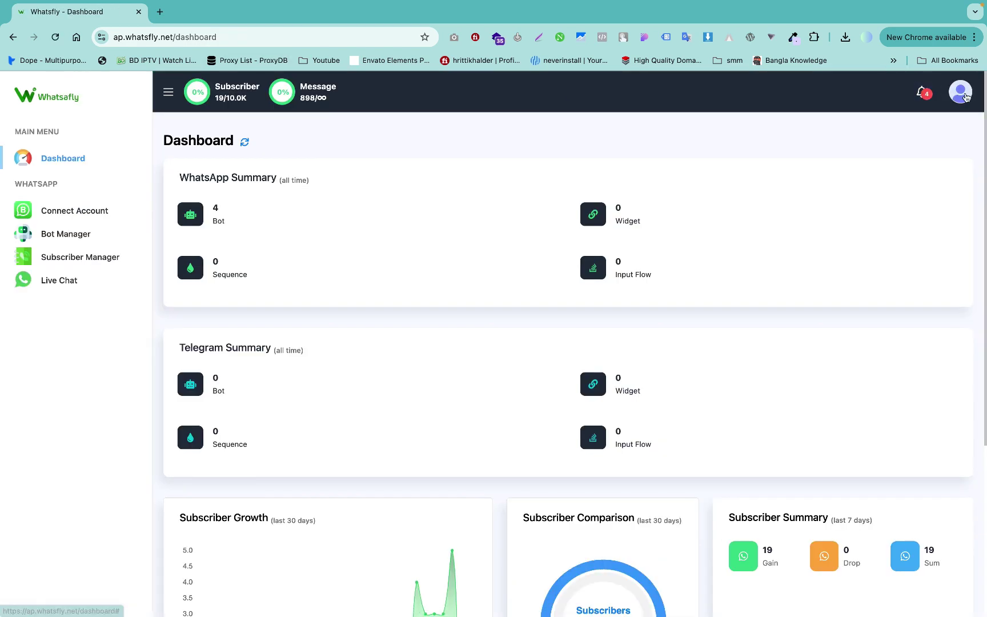
# Log out and back in with the saved credentials, dismiss the breach warning, and open Live Chat.
pyautogui.click(960, 91)
pyautogui.click(915, 231)
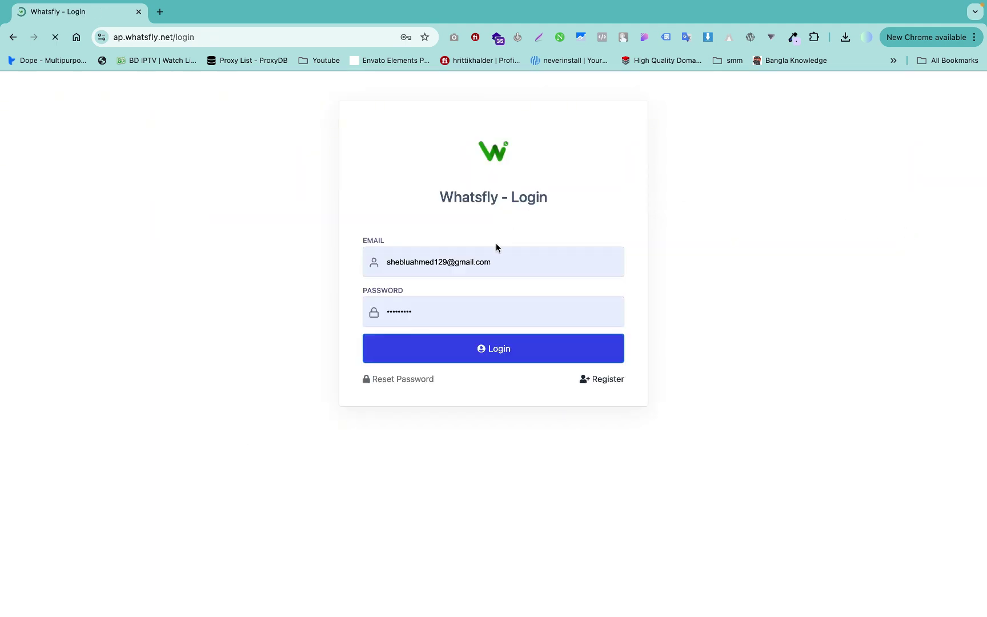
pyautogui.click(477, 339)
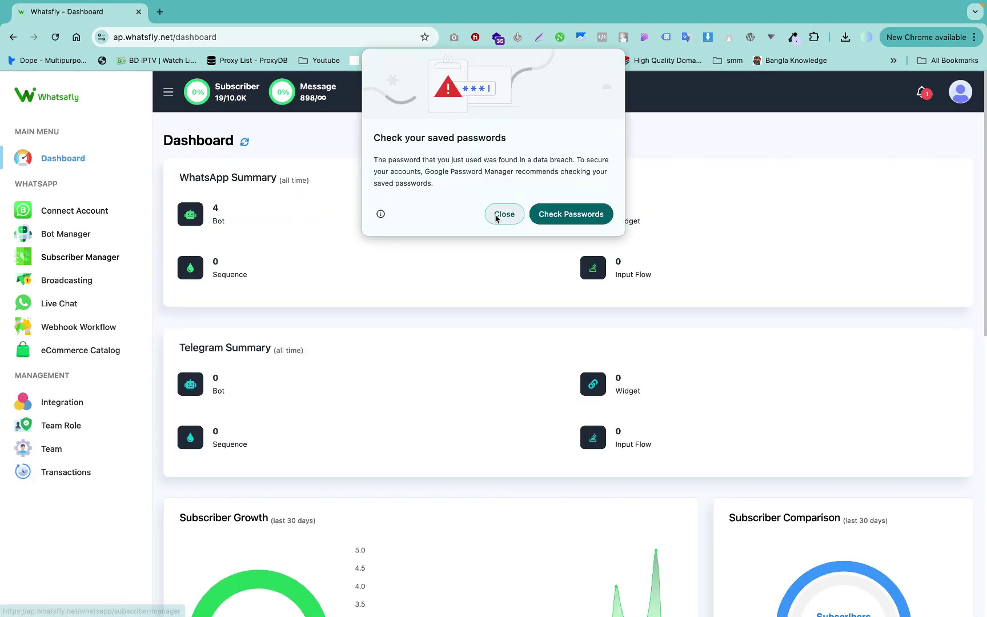
pyautogui.click(504, 214)
pyautogui.click(62, 307)
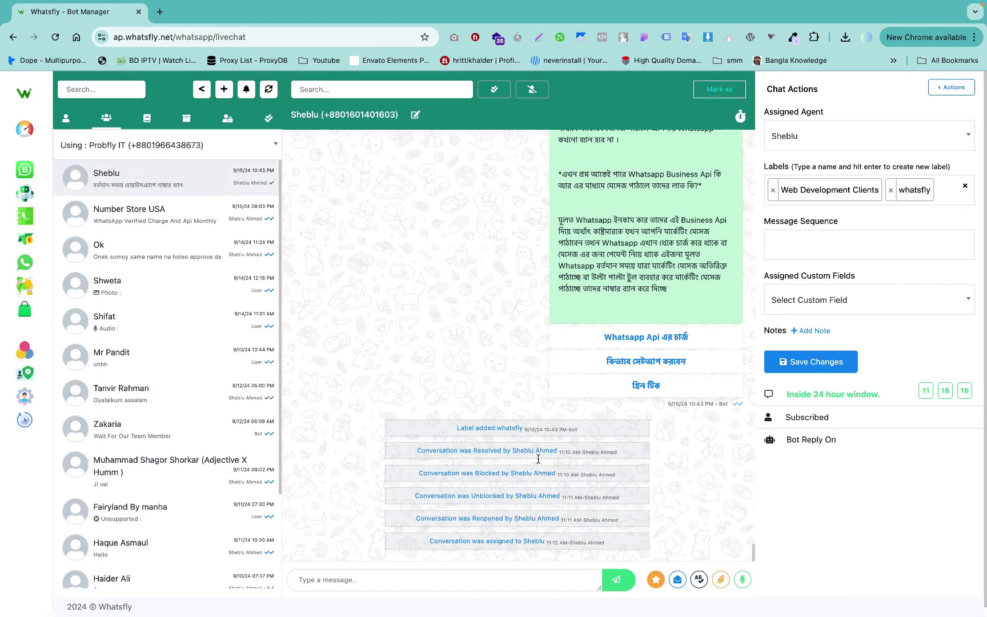
# Reply 'Hi' to the contact, review the available message templates, and keep Probfly IT selected.
pyautogui.scroll(-1, 538, 459)
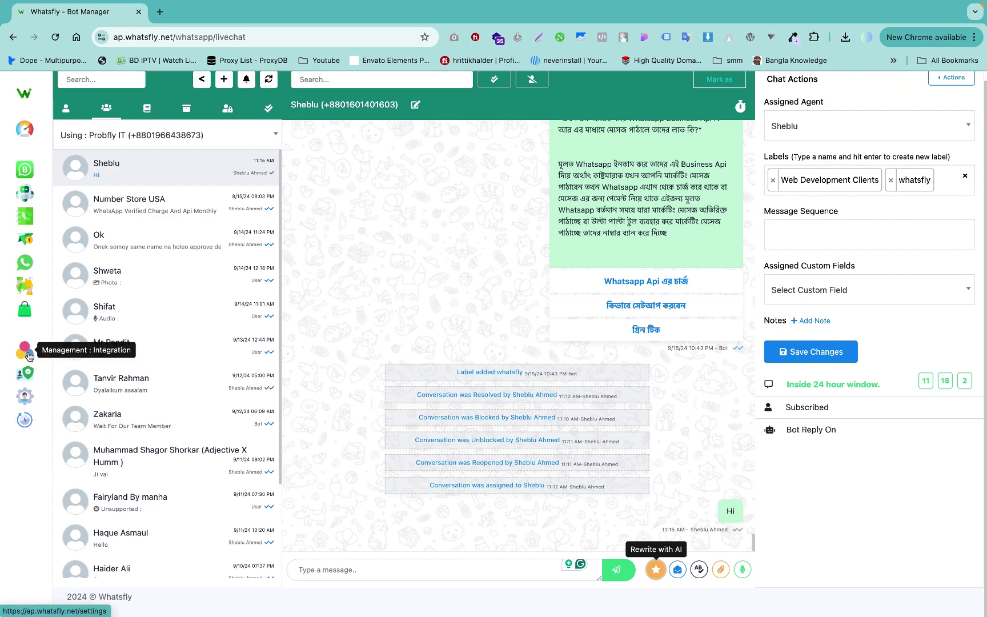
pyautogui.click(653, 570)
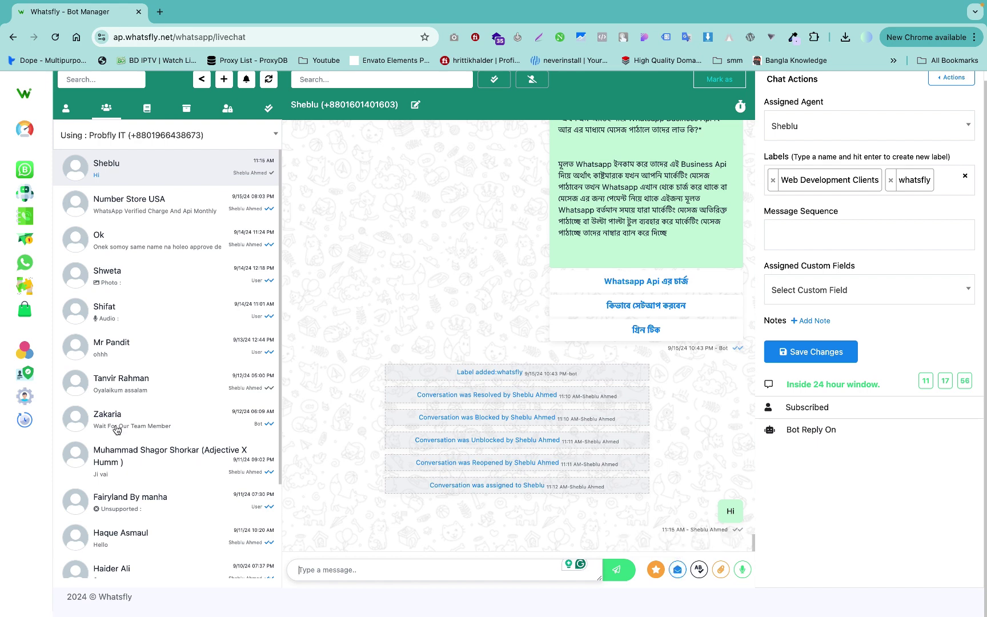
pyautogui.click(677, 571)
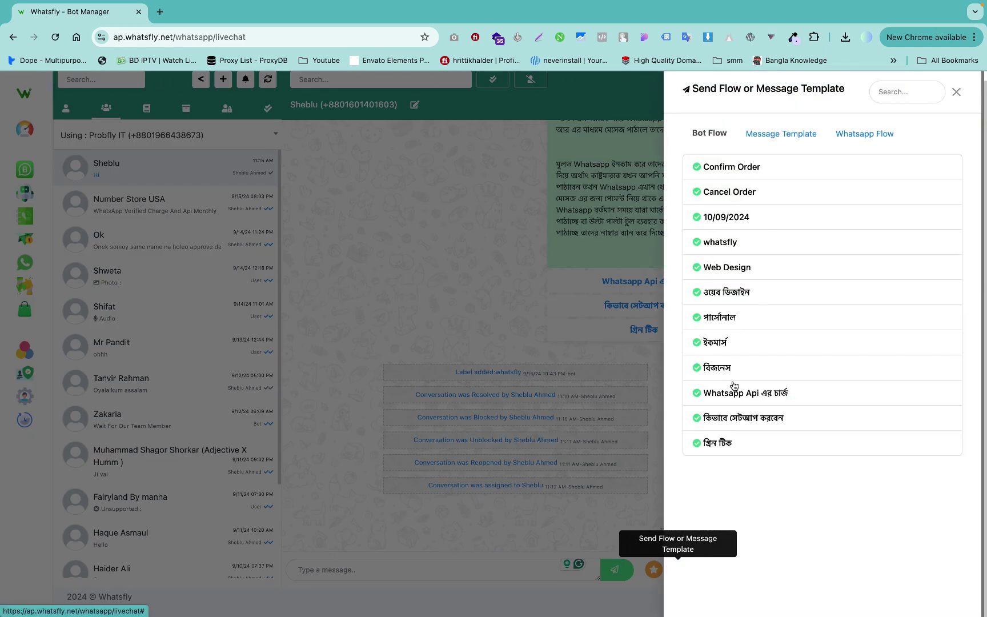
pyautogui.click(806, 136)
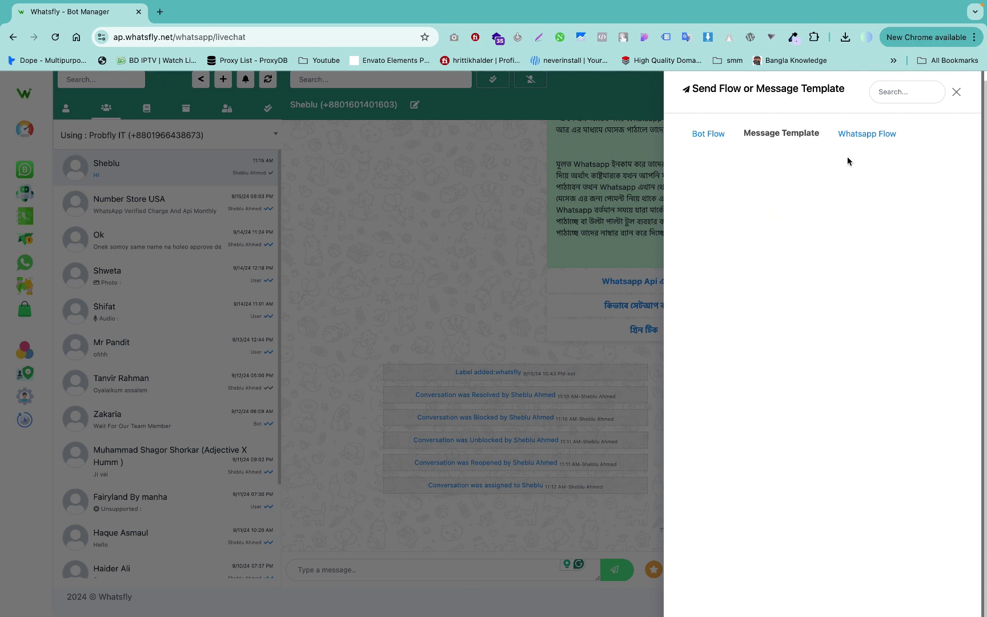
pyautogui.click(957, 92)
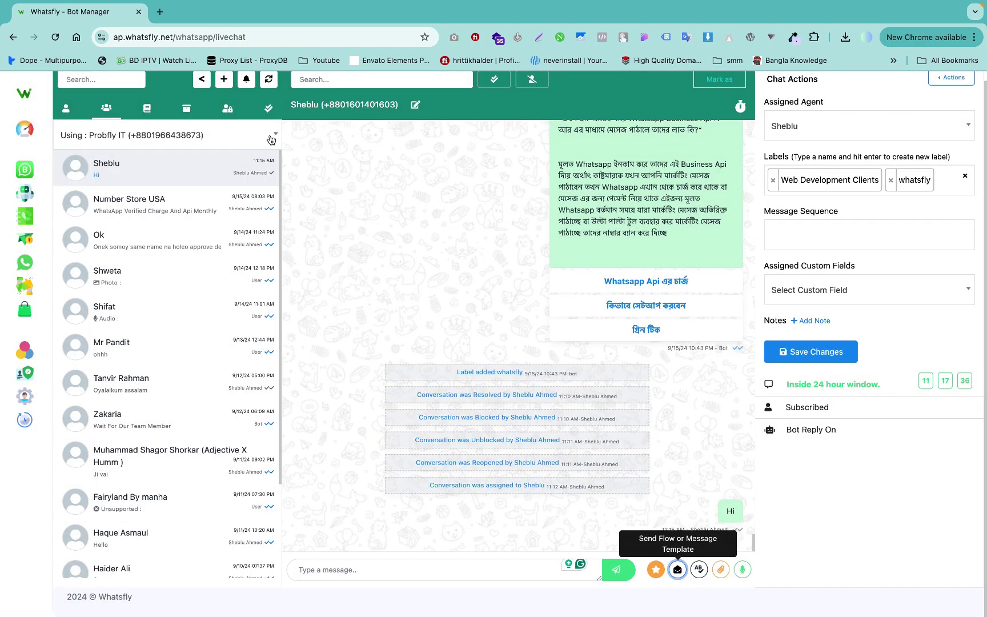
pyautogui.click(177, 138)
pyautogui.click(73, 176)
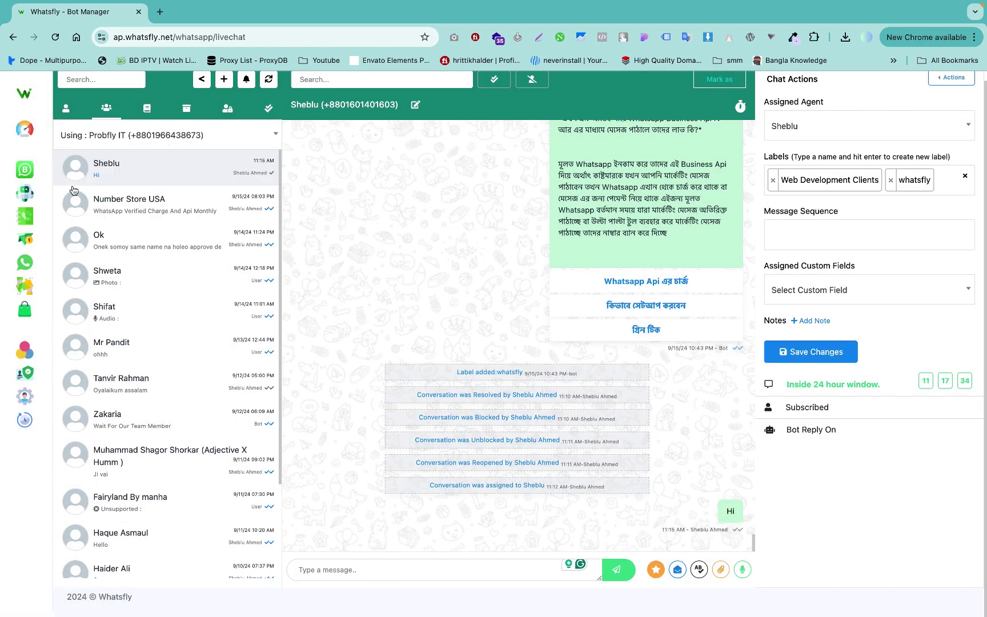
# In Bot Manager, sync the message template statuses.
pyautogui.click(26, 197)
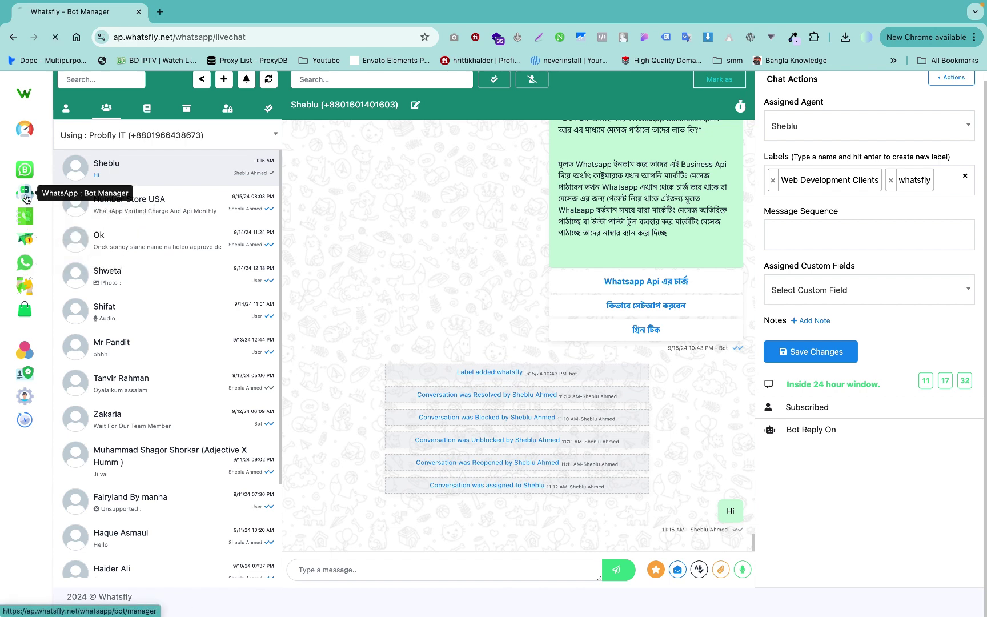
pyautogui.scroll(-2, 271, 460)
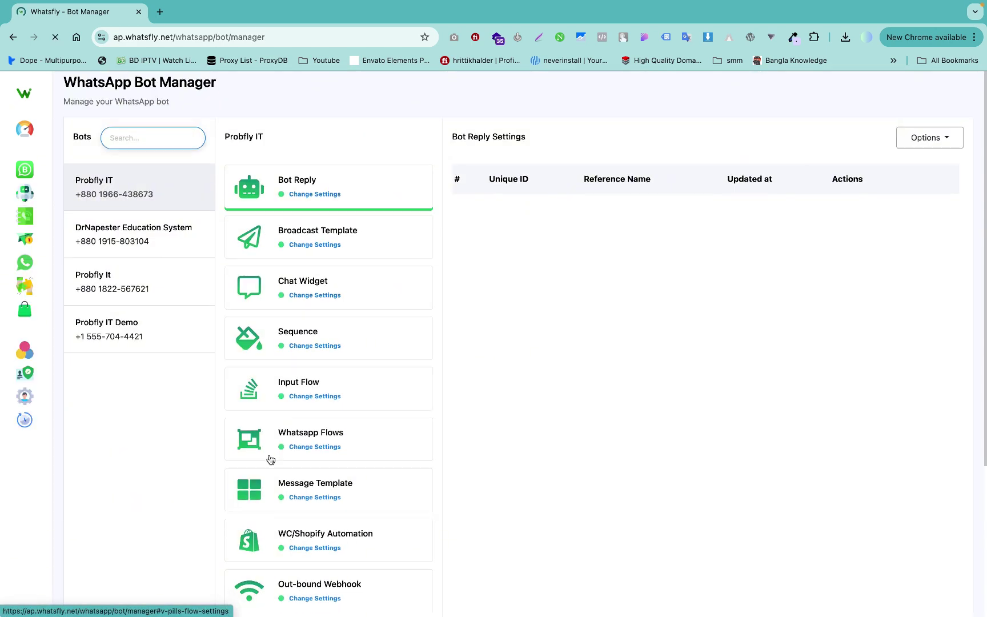
pyautogui.click(298, 493)
pyautogui.click(741, 170)
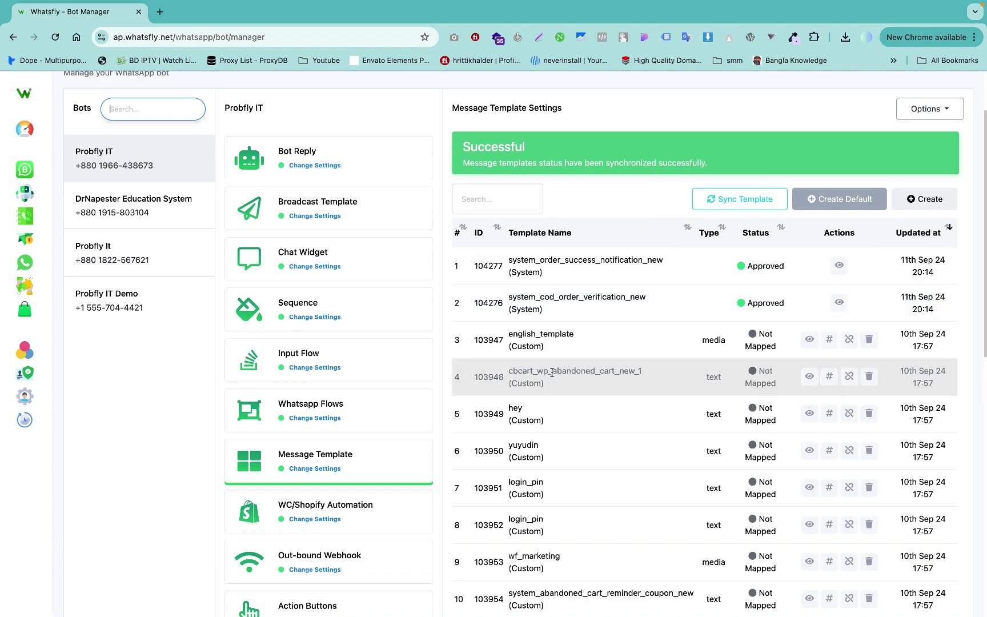
# Page through the 14 synchronized templates and return to the first page.
pyautogui.scroll(-4, 552, 372)
pyautogui.click(911, 459)
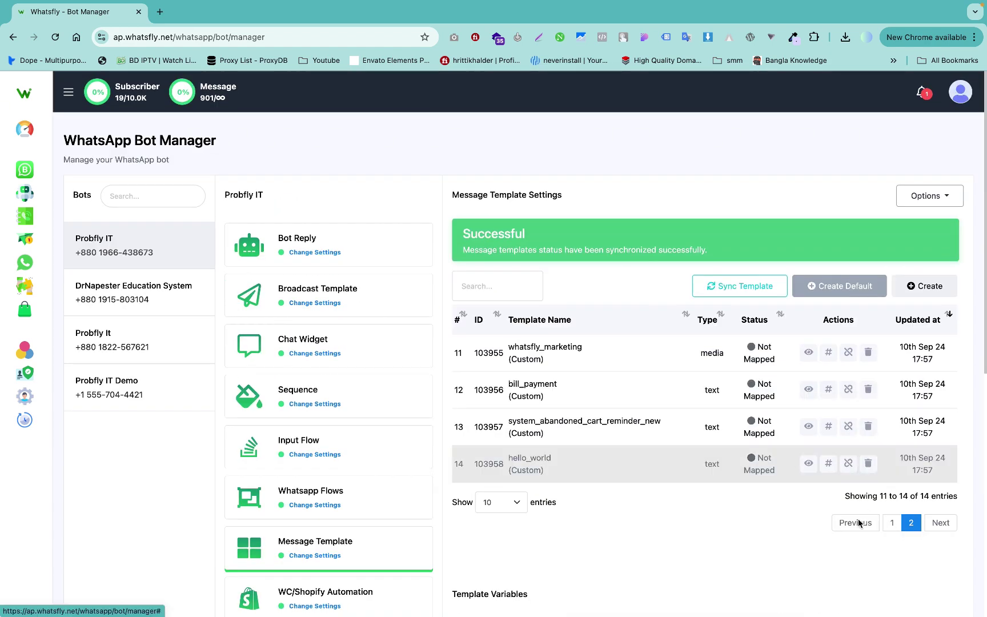
pyautogui.click(859, 522)
# Return to Live Chat, open the first contact's conversation and glance at the canned responses.
pyautogui.click(25, 263)
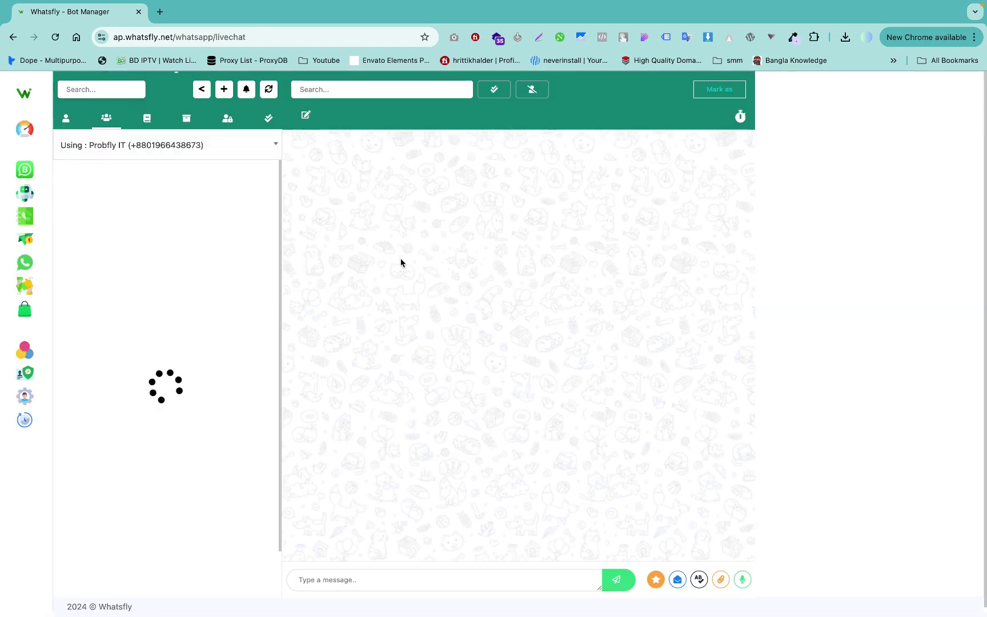
pyautogui.click(220, 181)
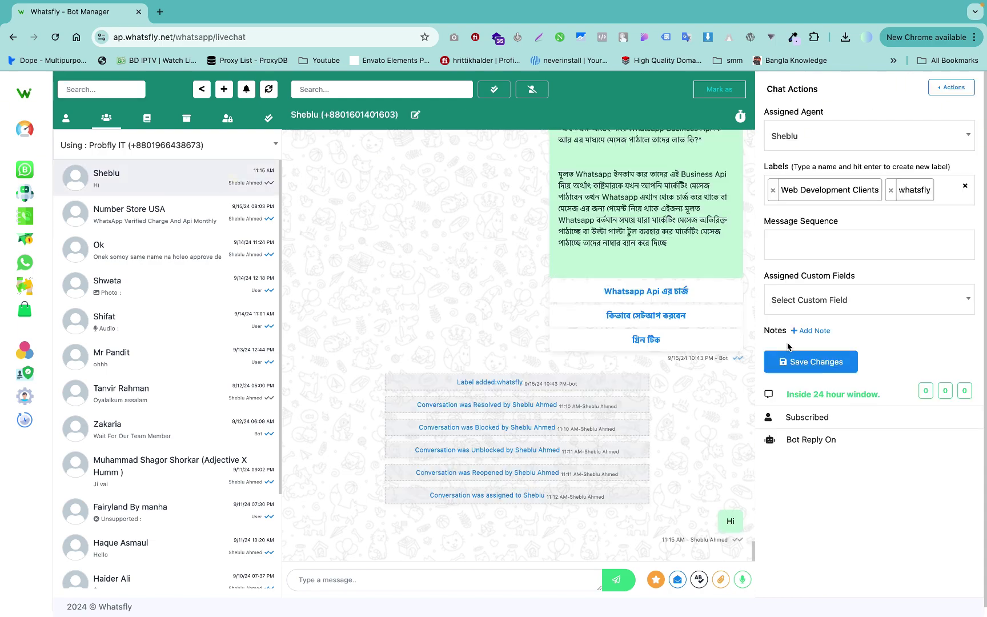
pyautogui.click(698, 580)
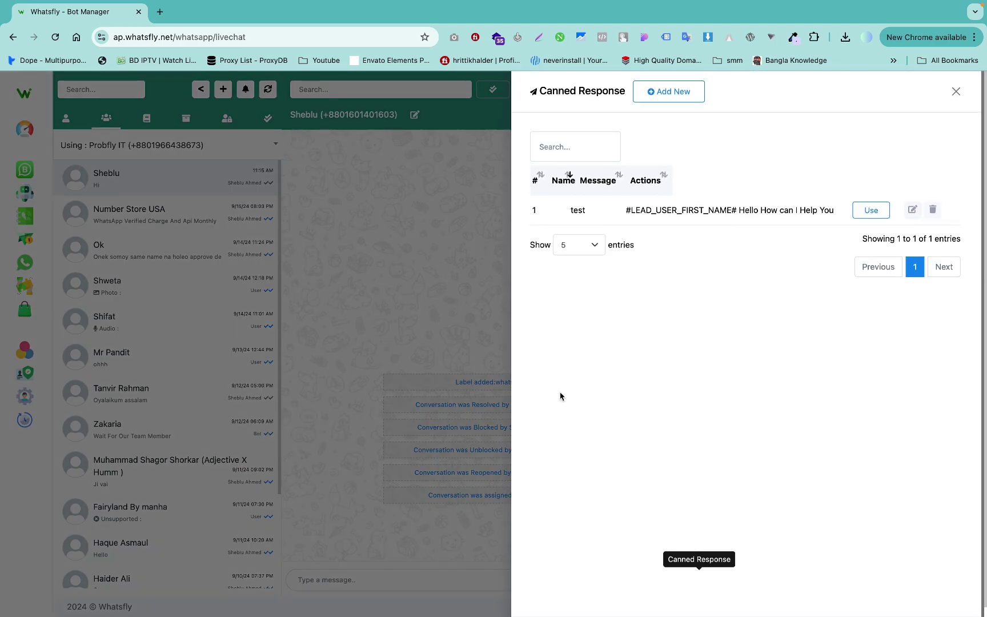
pyautogui.click(956, 92)
# Check the Message Template and WhatsApp Flow tabs for the two approved templates.
pyautogui.click(677, 580)
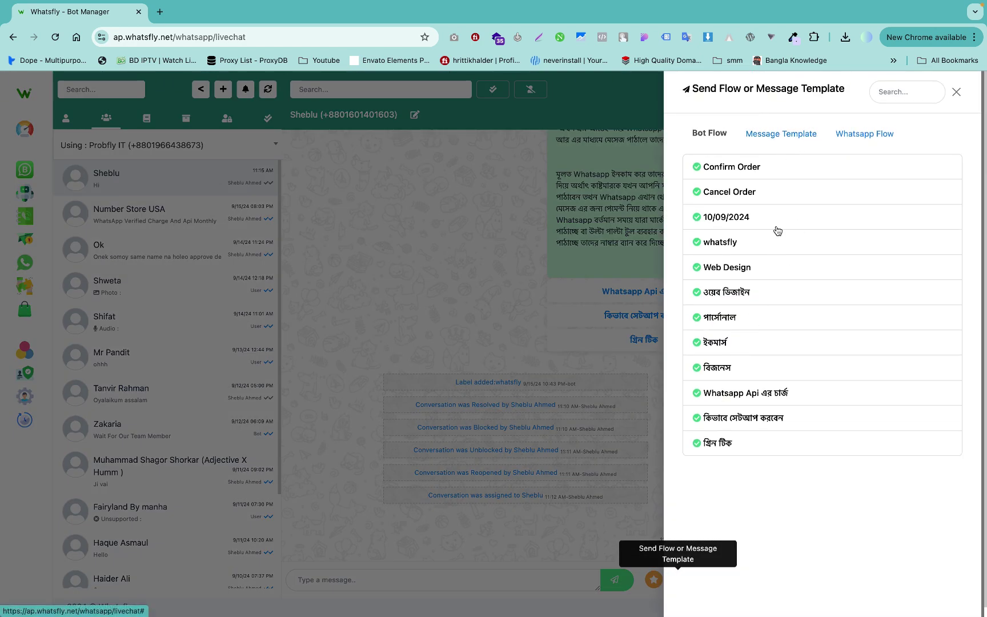
pyautogui.click(781, 137)
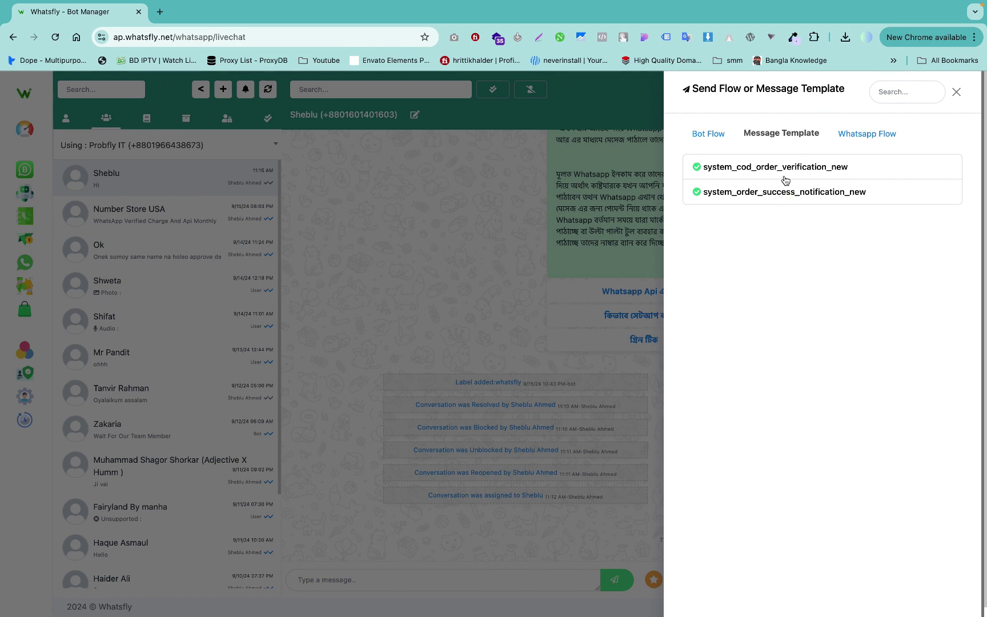
pyautogui.click(882, 131)
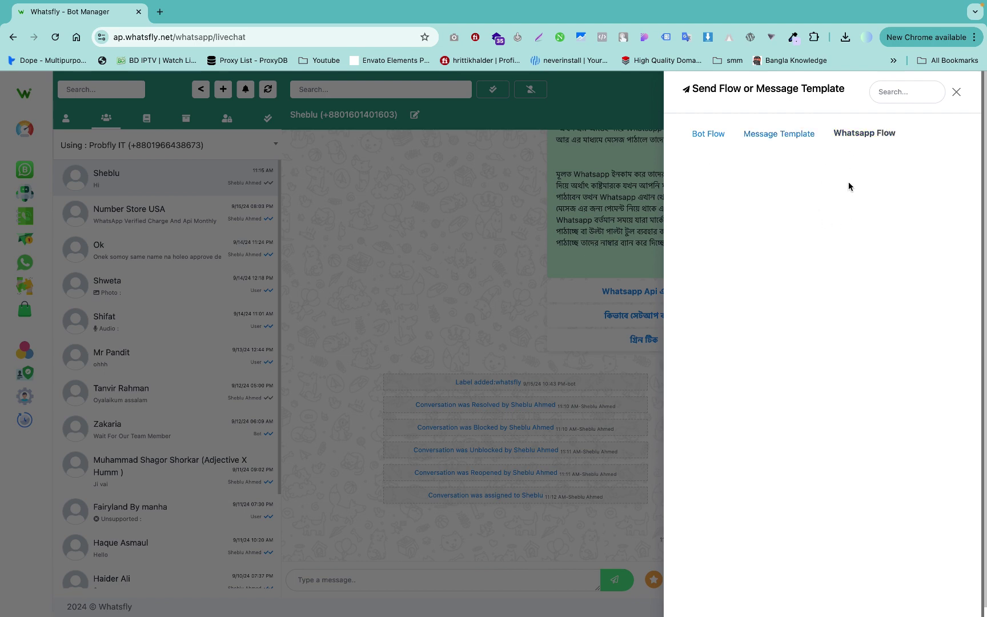
pyautogui.click(956, 92)
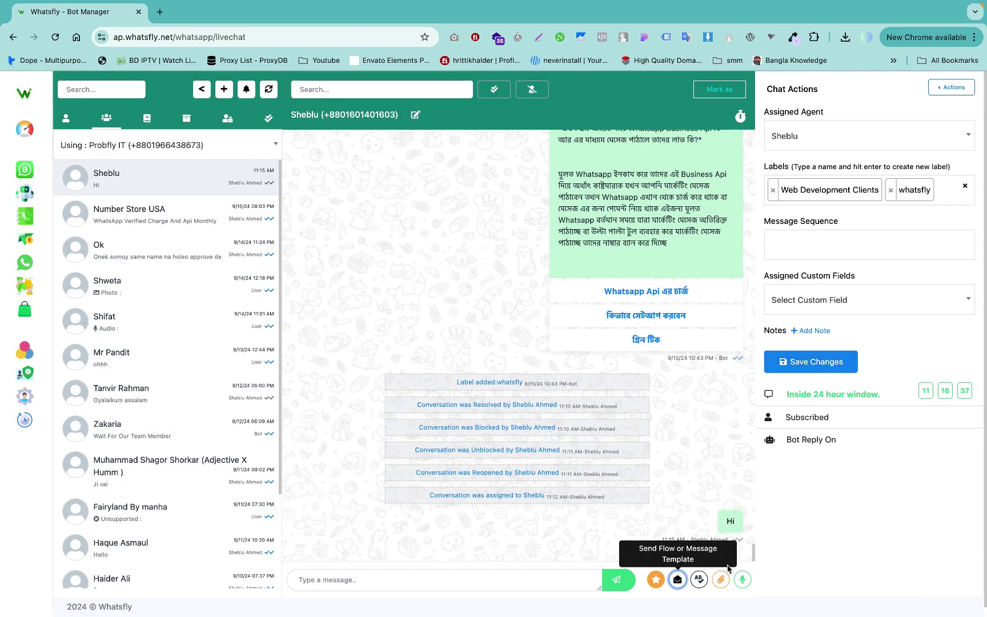
# Start a new canned response, filling in its name and message fields.
pyautogui.click(700, 580)
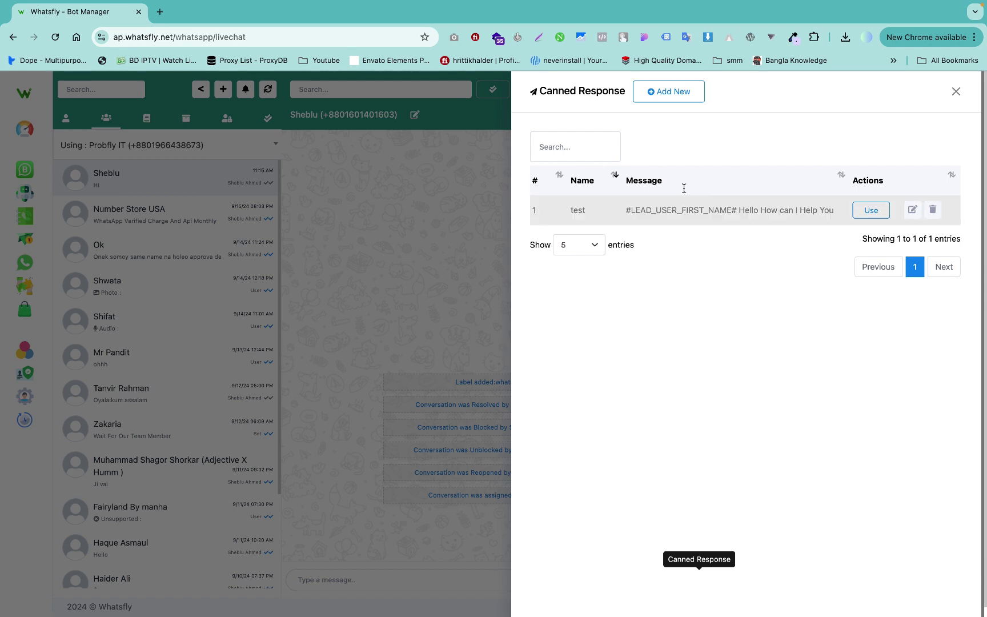
pyautogui.click(683, 96)
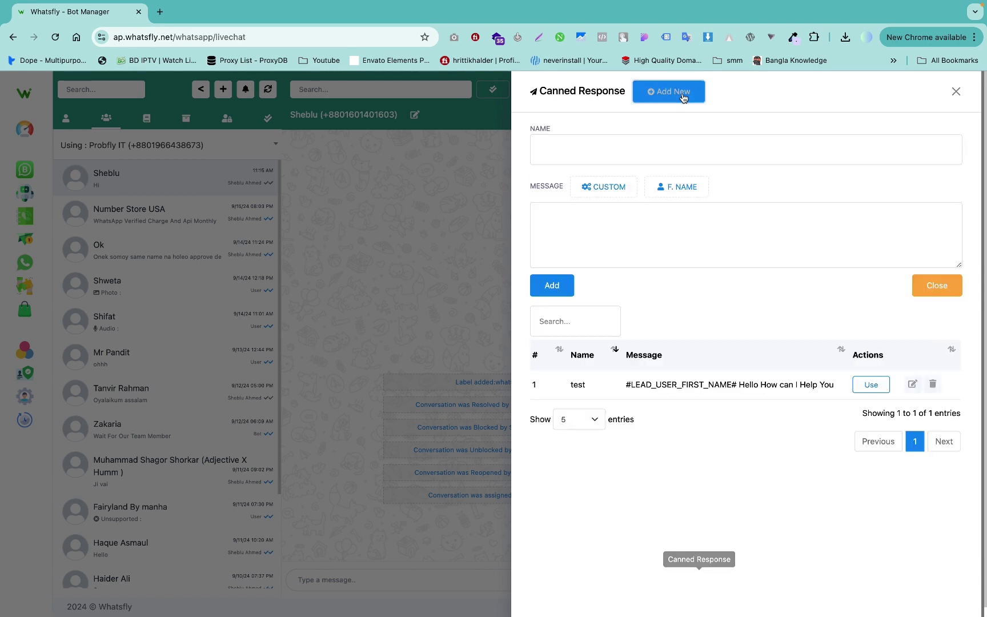
pyautogui.click(619, 149)
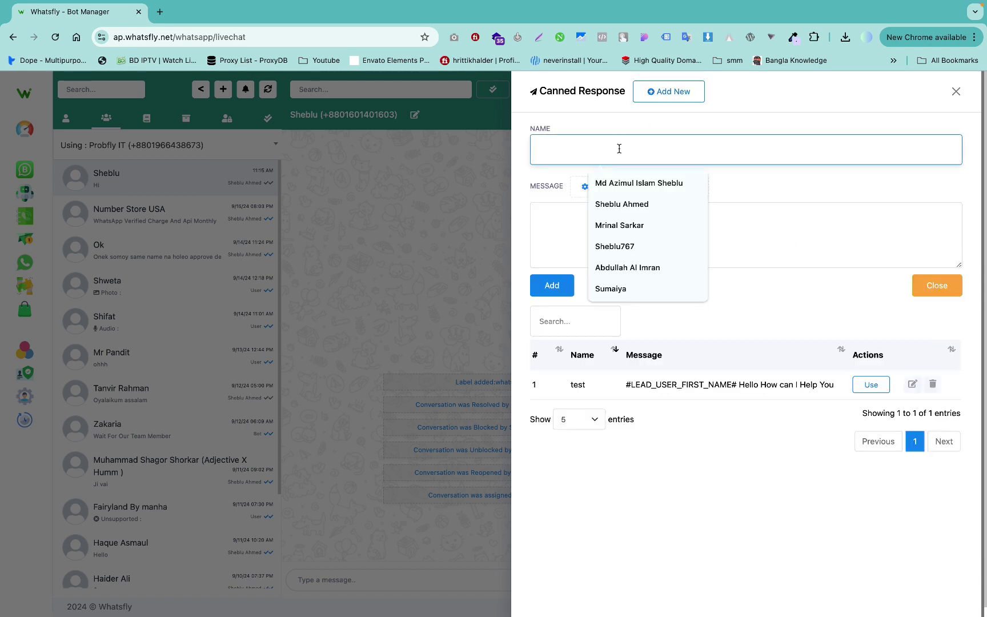
pyautogui.click(552, 224)
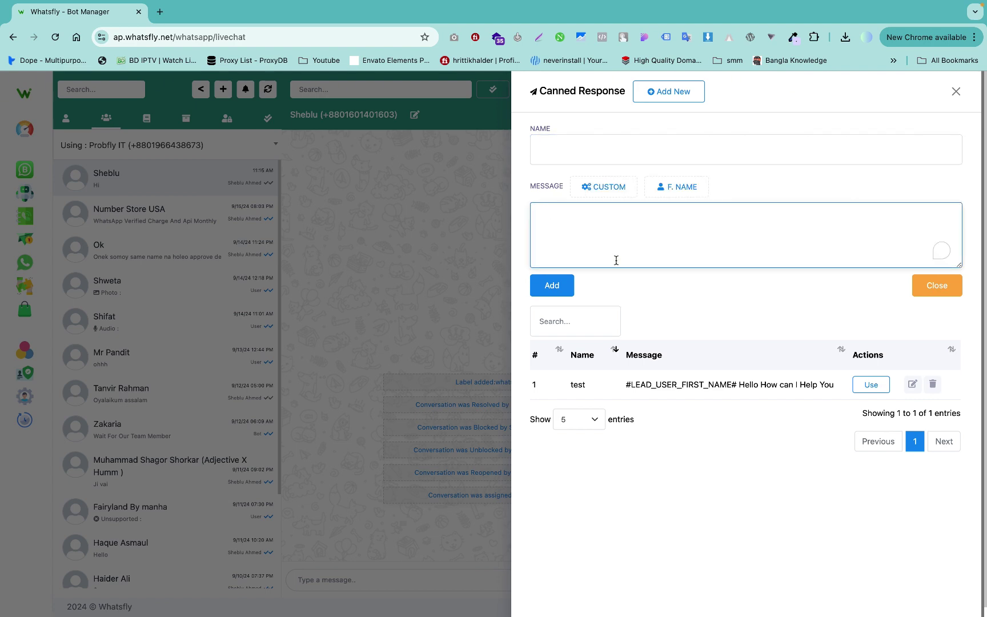
pyautogui.click(571, 388)
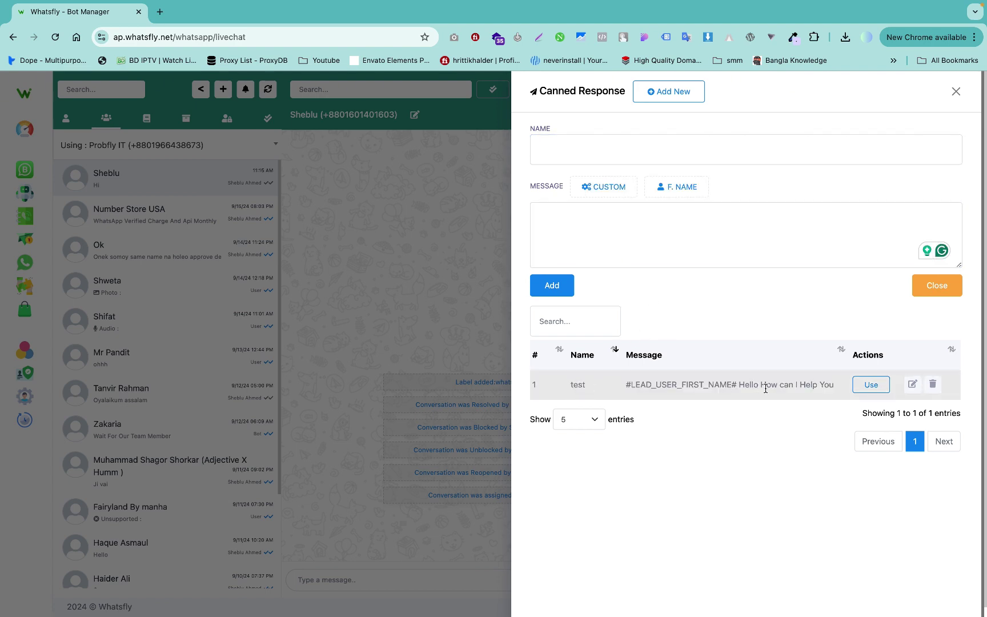
# Load the saved 'test' reply and send it, greeting the contact by first name with 'Hello How can I Help You'.
pyautogui.click(911, 386)
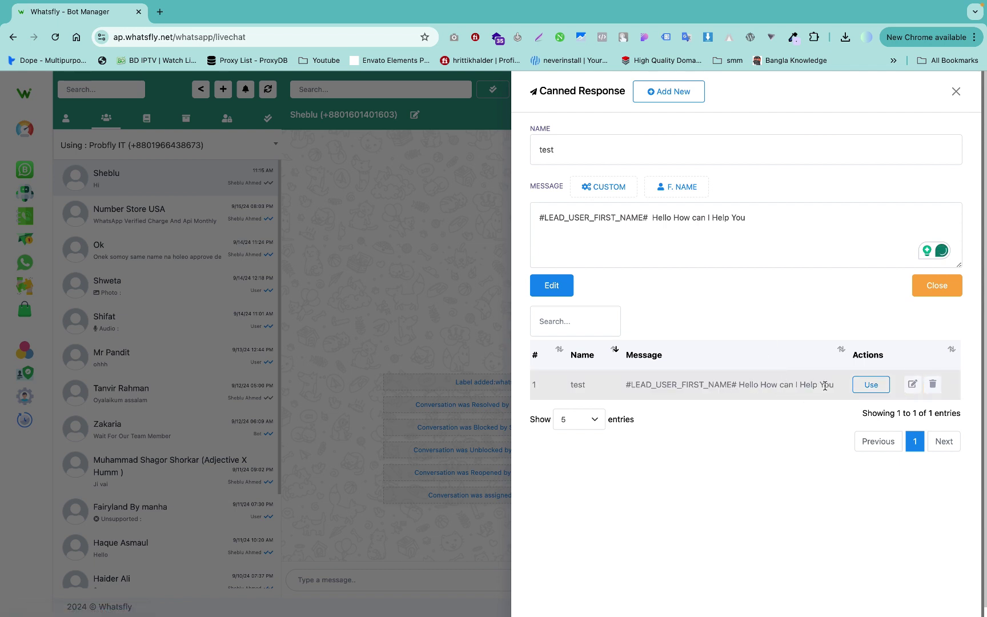
pyautogui.click(872, 389)
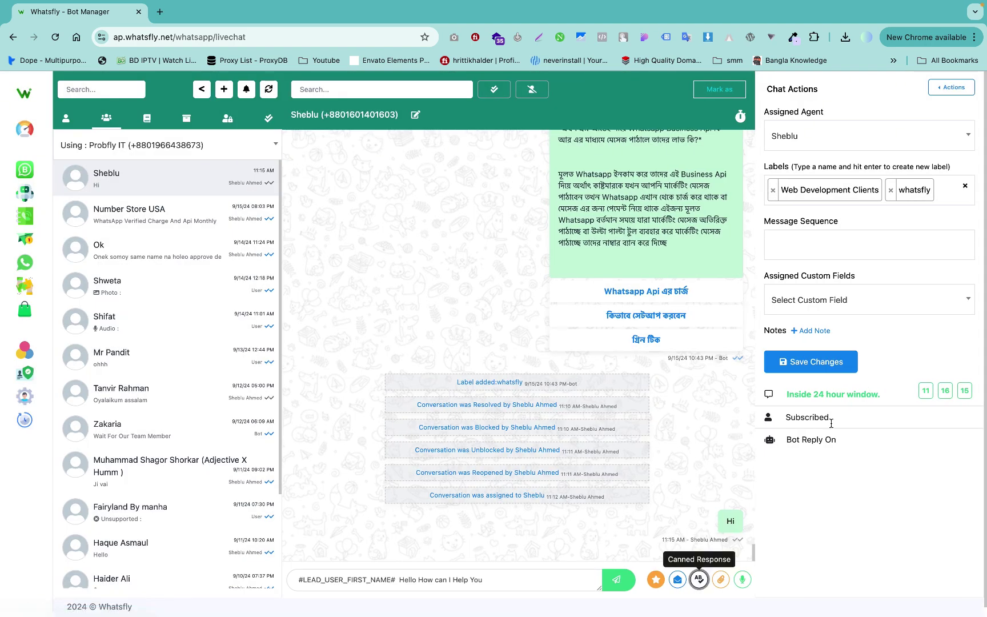
pyautogui.click(618, 579)
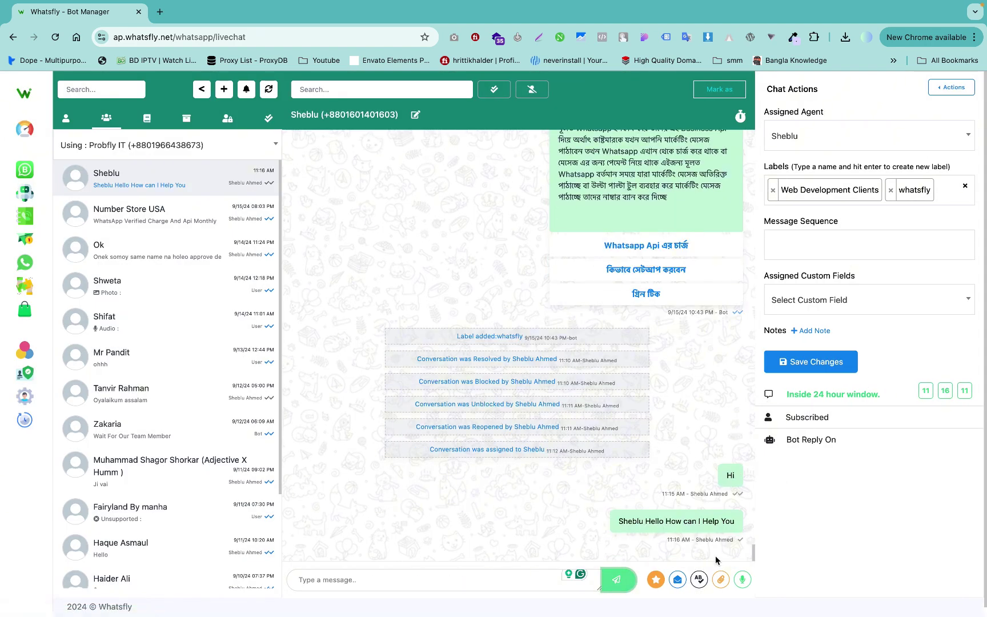
pyautogui.click(722, 581)
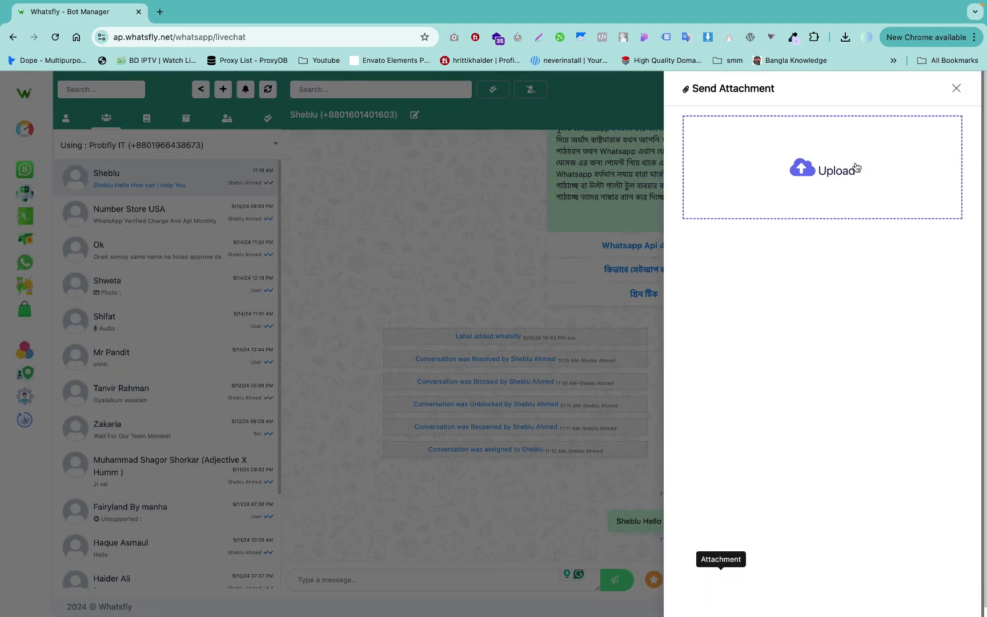
# Upload and send the jpg image from the Downloads folder.
pyautogui.click(815, 181)
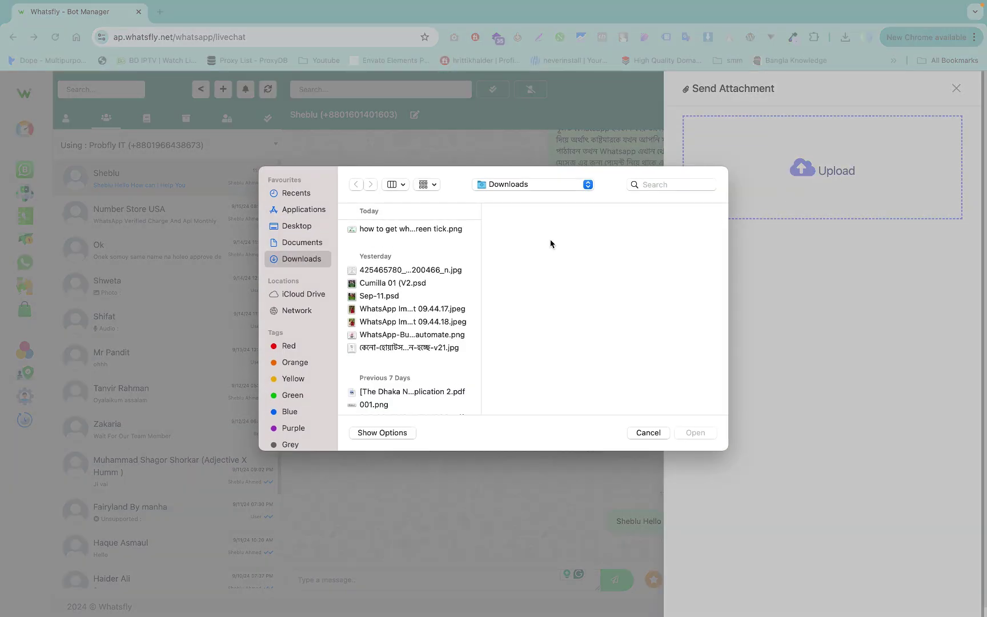
pyautogui.click(392, 270)
pyautogui.press('Return')
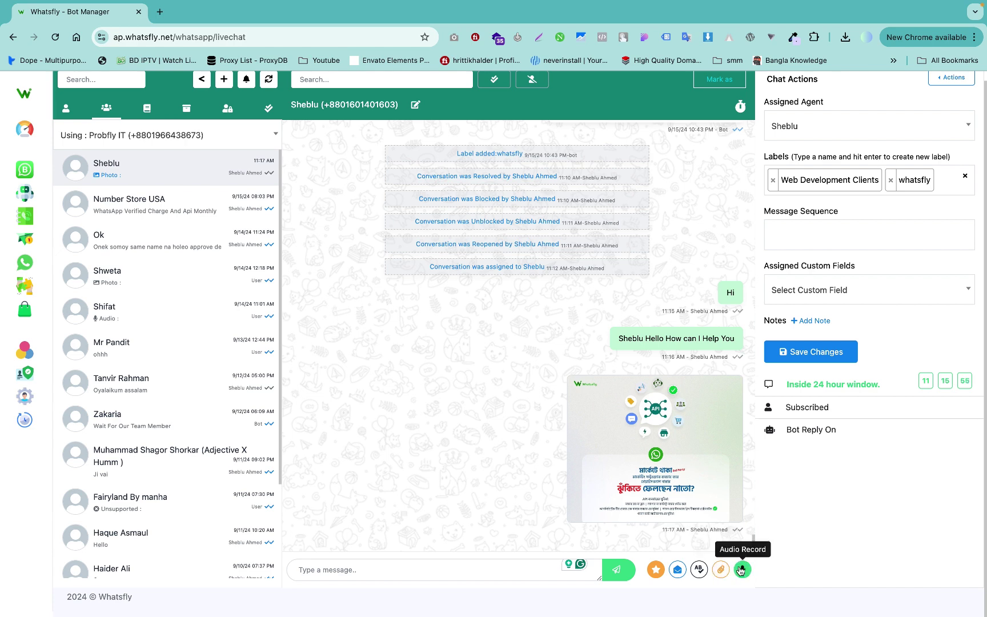
# Record and send a short voice message.
pyautogui.click(741, 570)
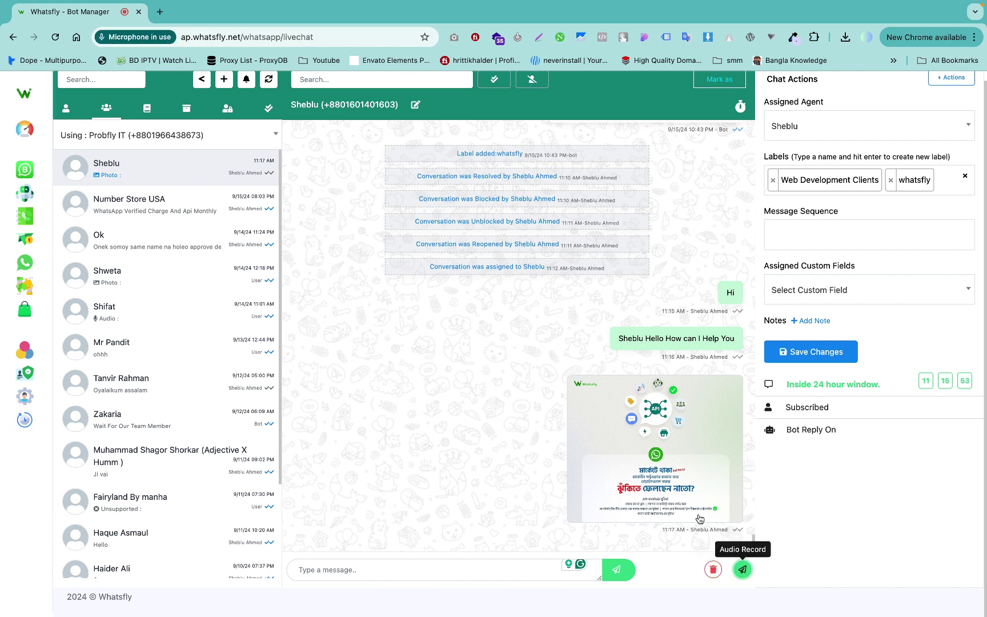
pyautogui.click(743, 569)
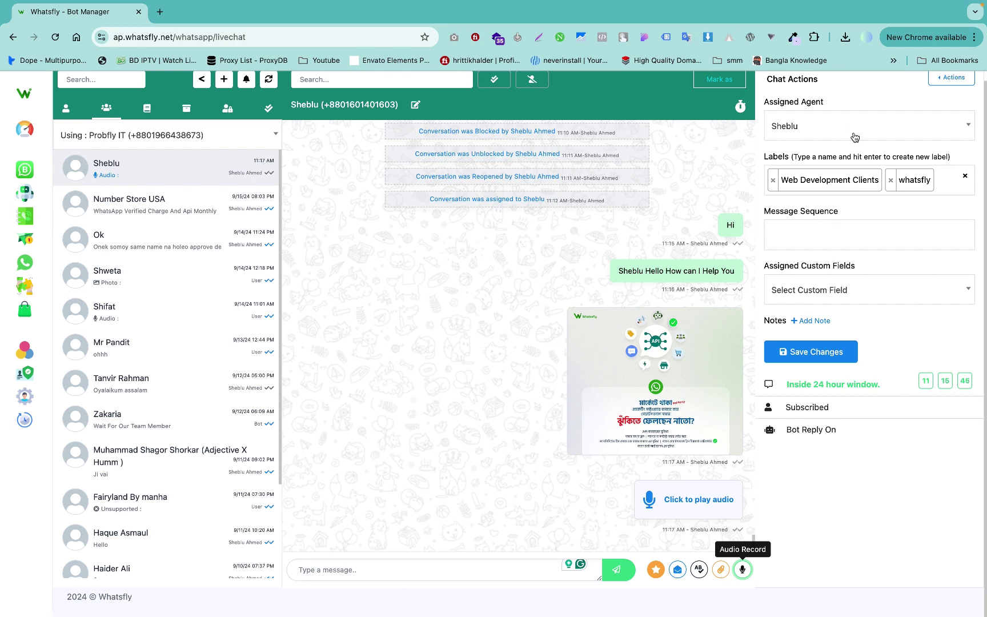
pyautogui.scroll(1, 855, 136)
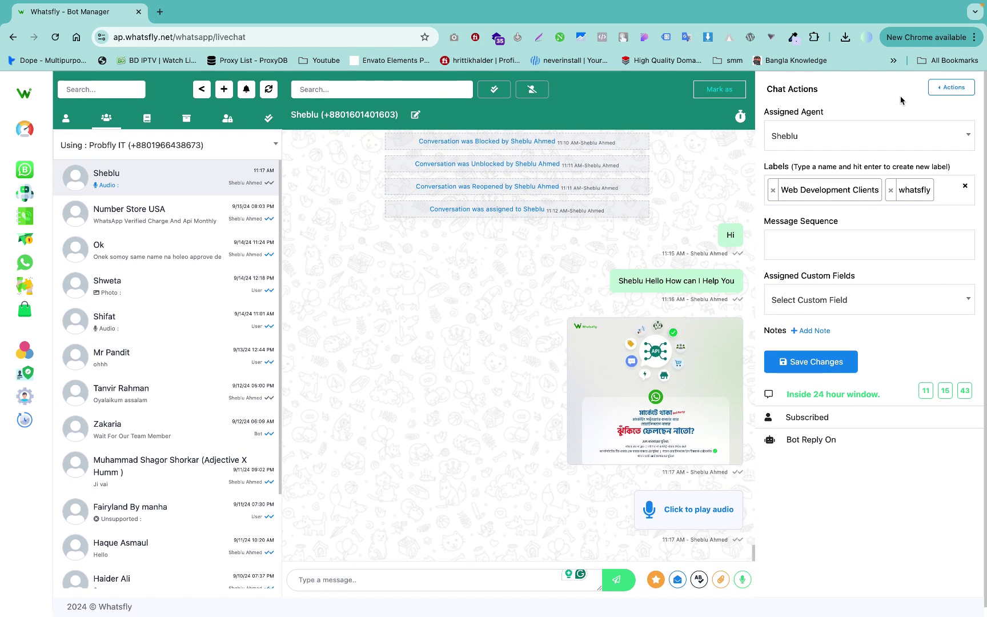
pyautogui.click(953, 90)
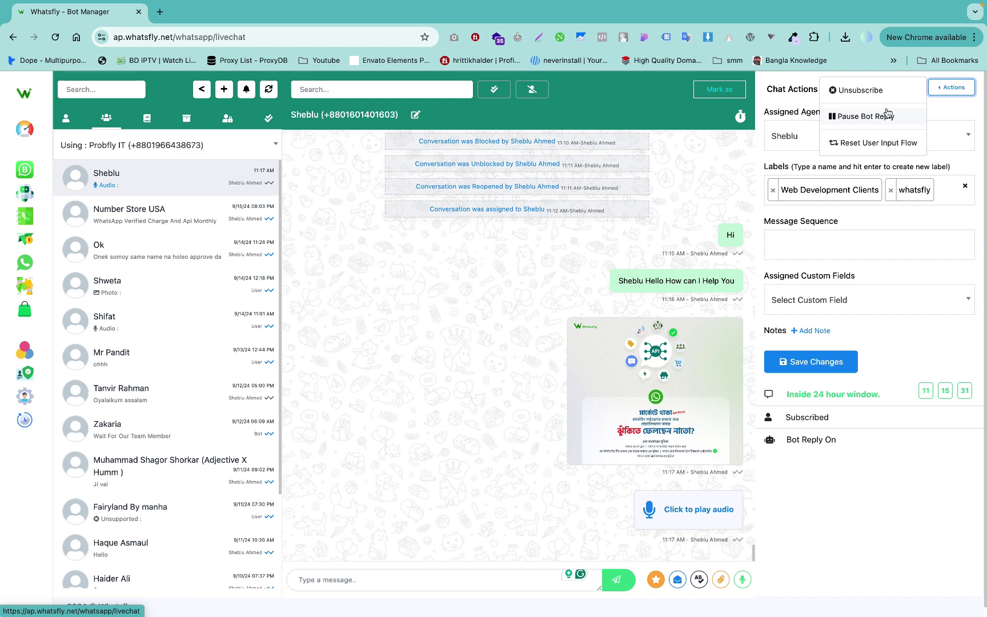
pyautogui.click(887, 114)
pyautogui.click(954, 88)
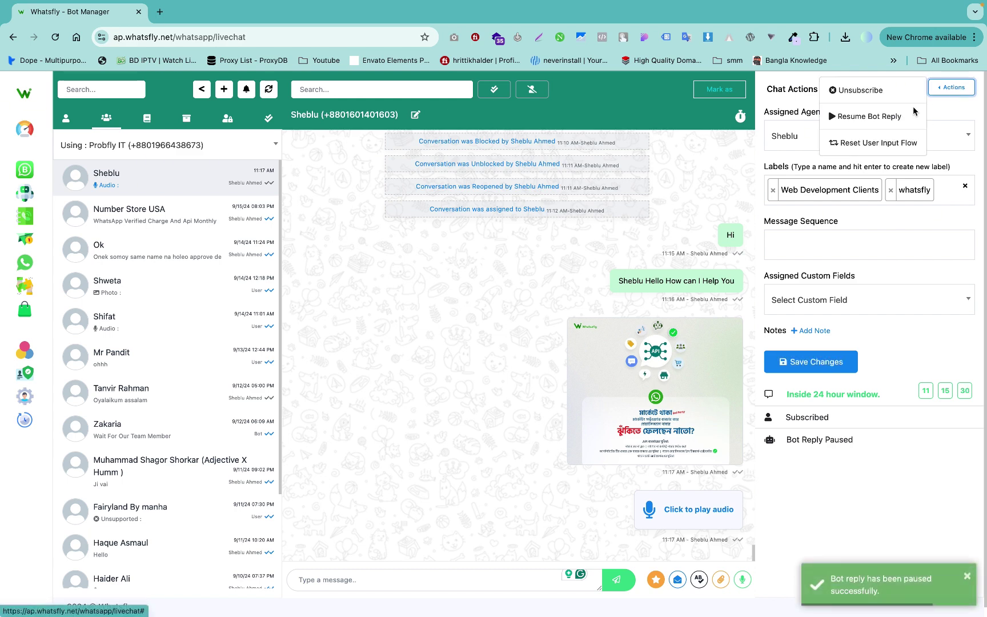
pyautogui.click(877, 121)
pyautogui.click(953, 88)
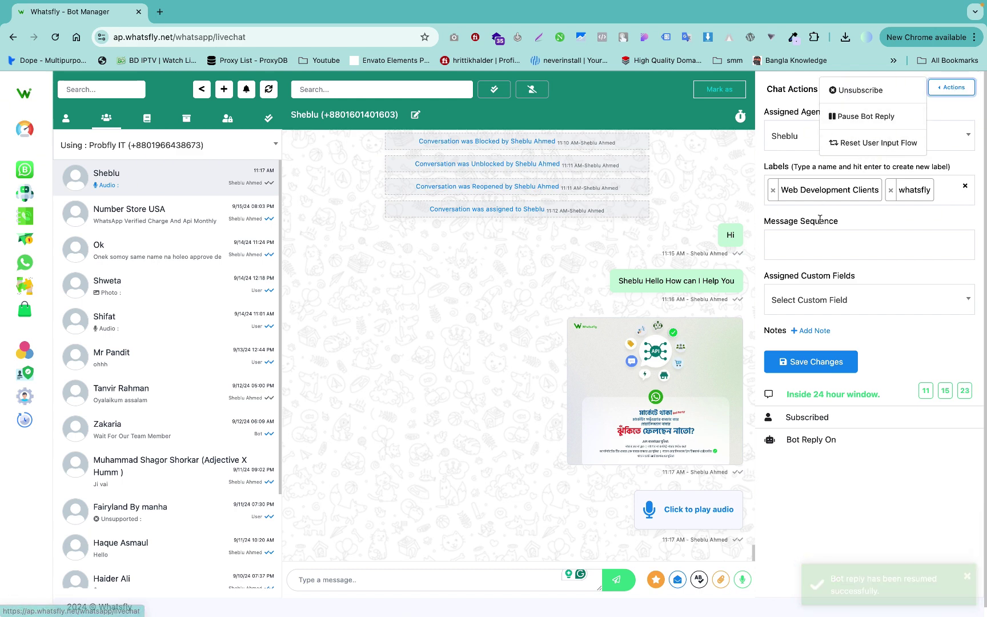
pyautogui.click(812, 236)
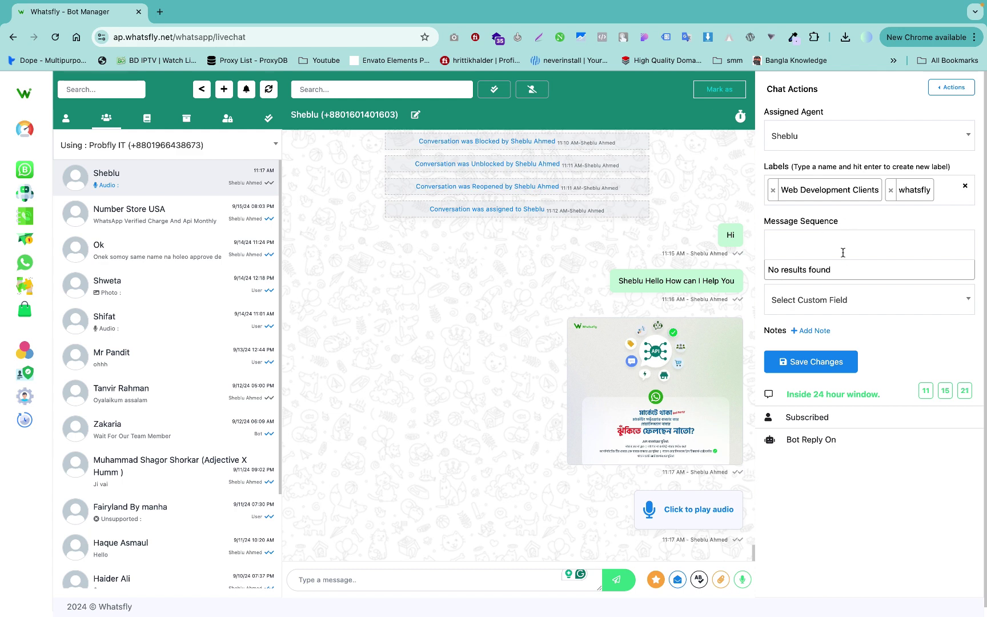
pyautogui.click(880, 217)
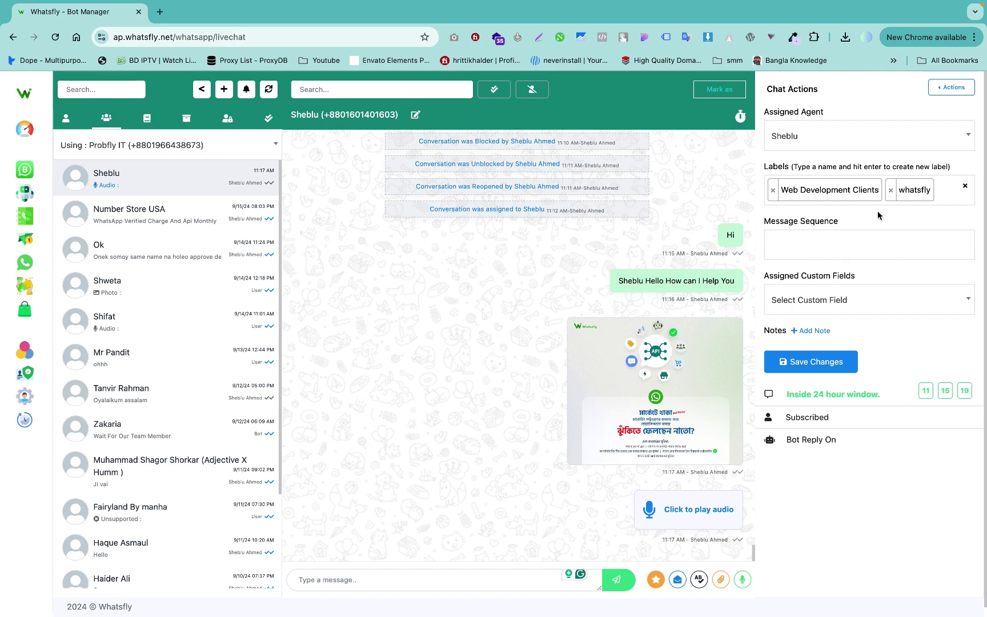
pyautogui.click(820, 301)
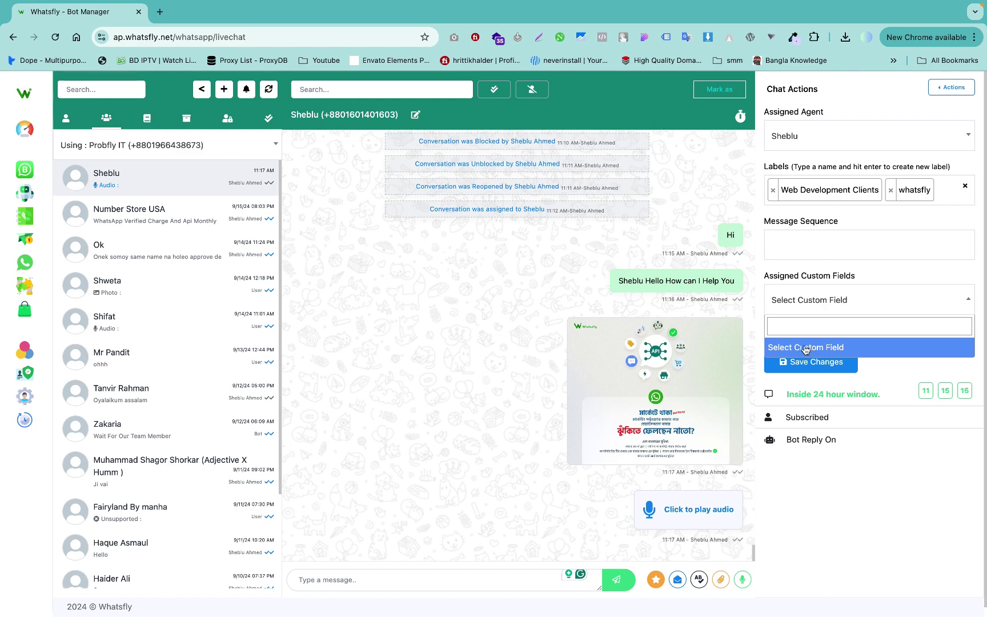
pyautogui.click(858, 321)
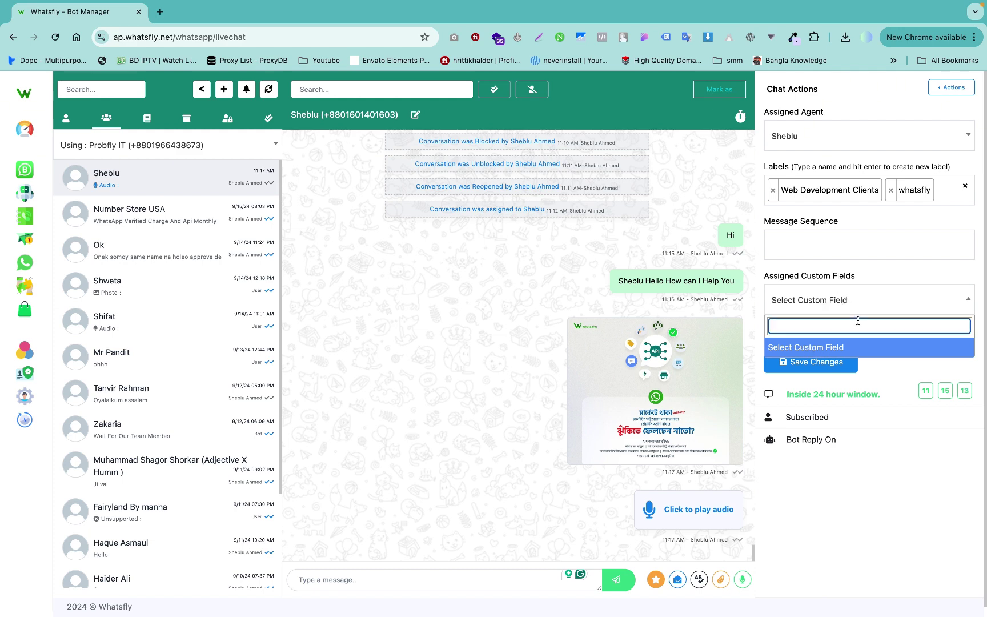
pyautogui.write('test')
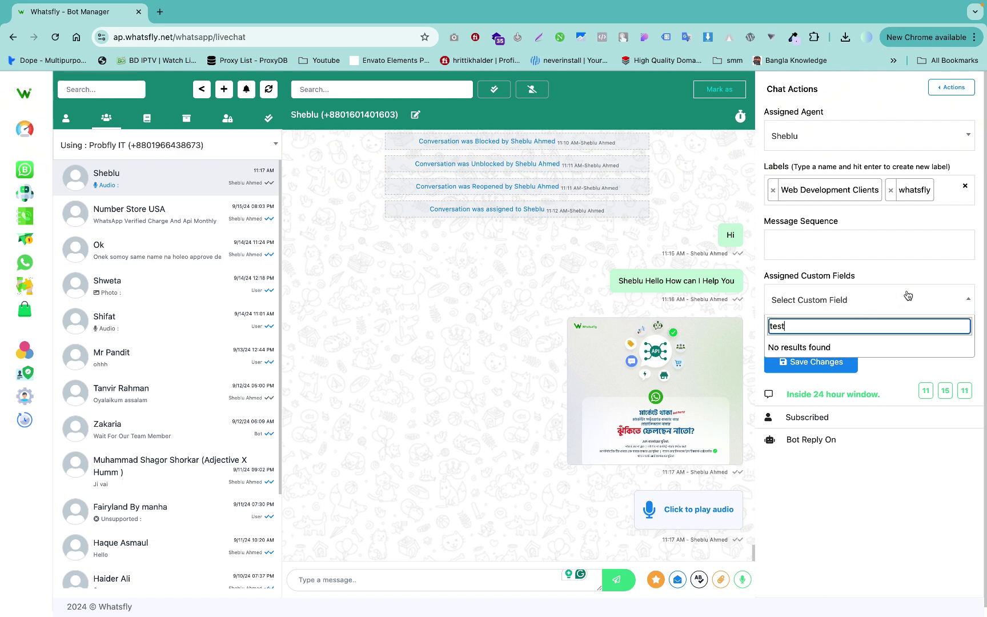
pyautogui.click(906, 296)
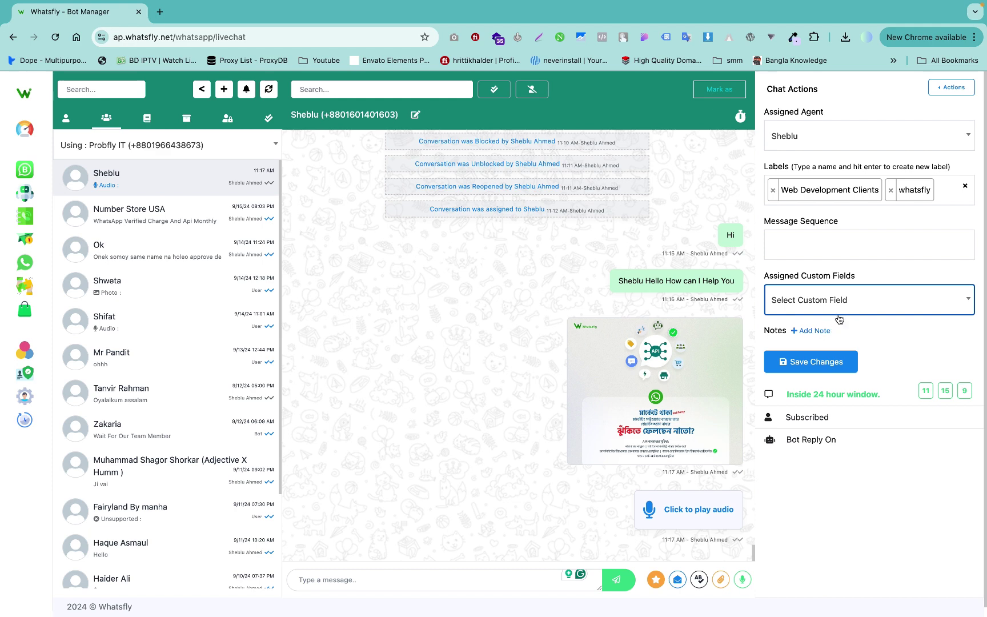
# Add and save the note 'ahahahhHAHAHhhhaass' on the conversation.
pyautogui.click(821, 331)
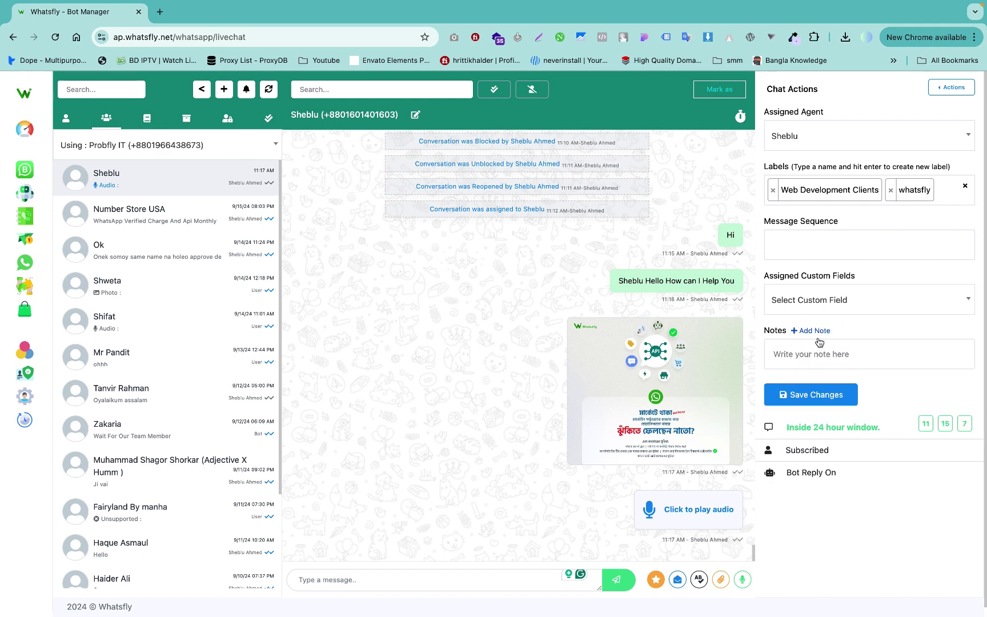
pyautogui.write('ahahahhHA')
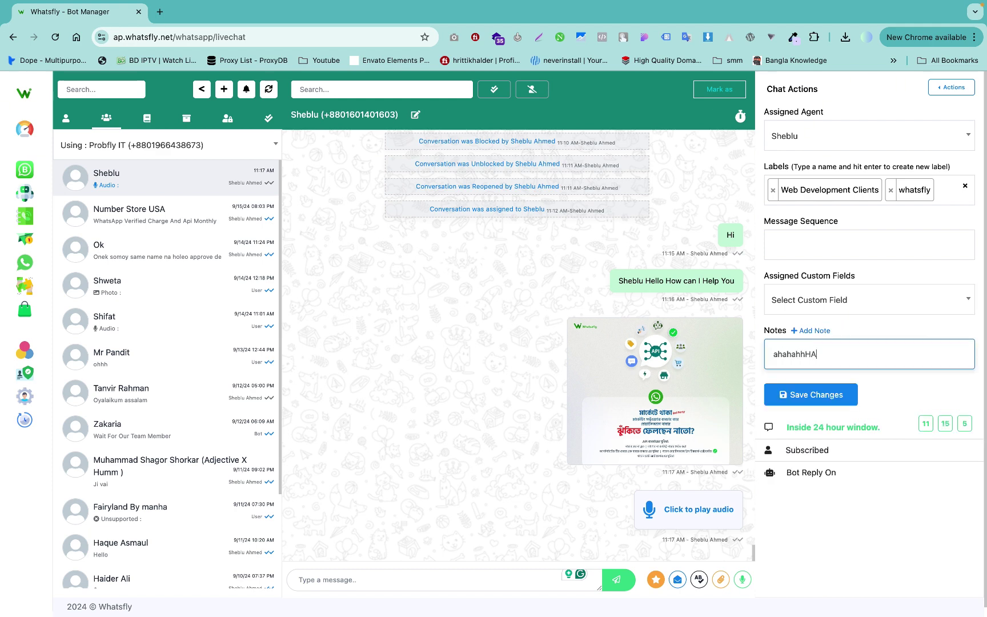
pyautogui.write('HAHhhhaass')
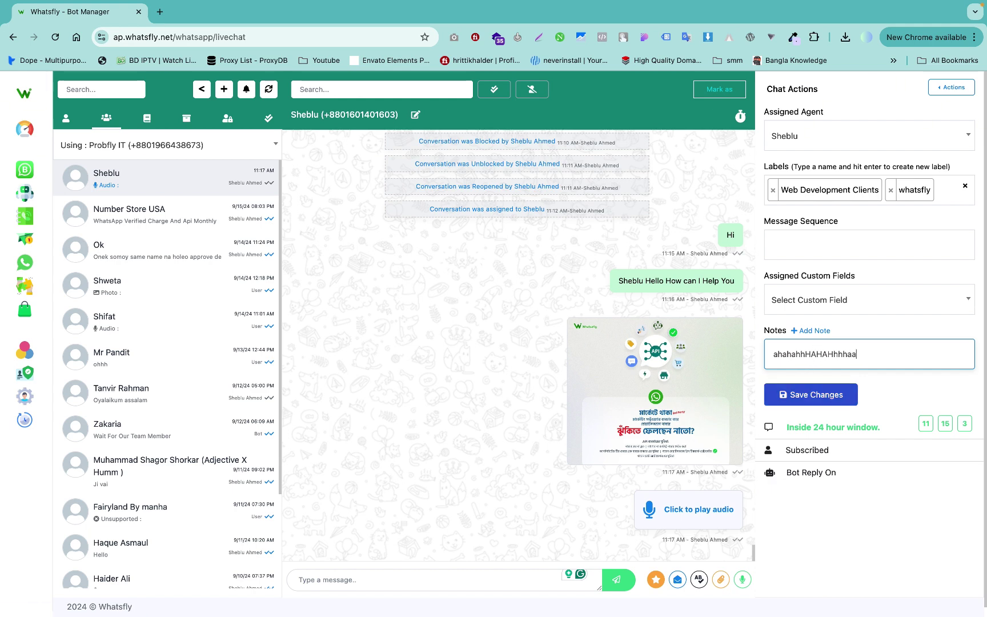
pyautogui.click(821, 395)
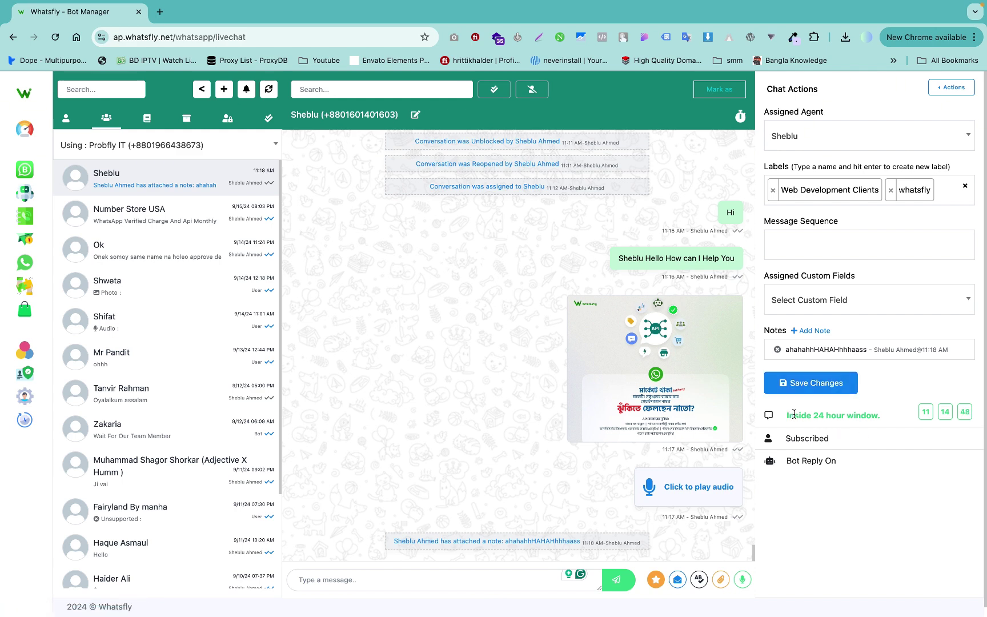
pyautogui.moveTo(788, 415); pyautogui.dragTo(880, 417)
pyautogui.click(880, 418)
pyautogui.moveTo(788, 426); pyautogui.dragTo(928, 412)
pyautogui.click(908, 418)
pyautogui.click(843, 446)
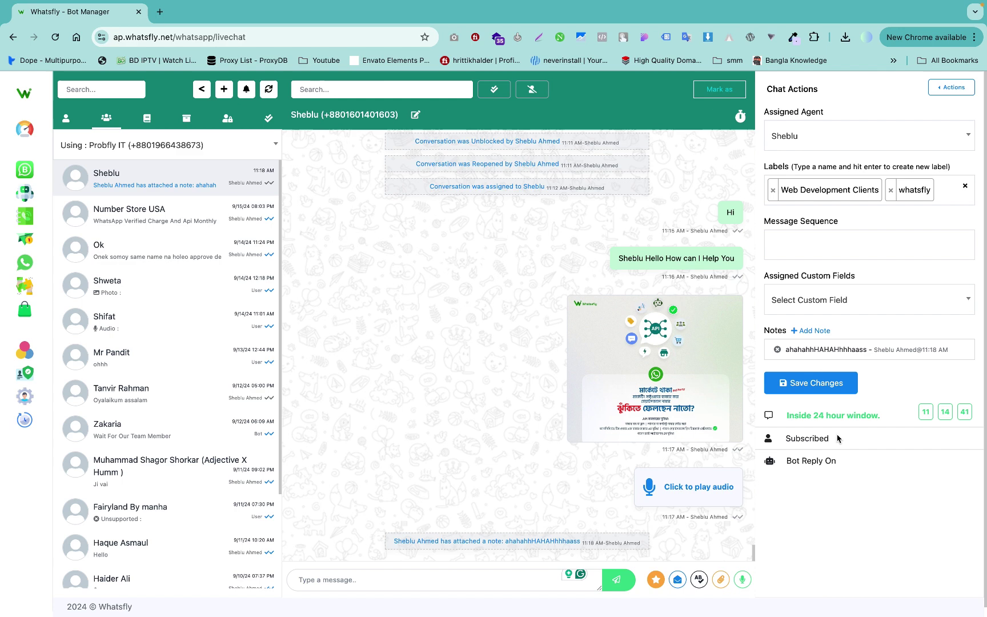
pyautogui.click(739, 118)
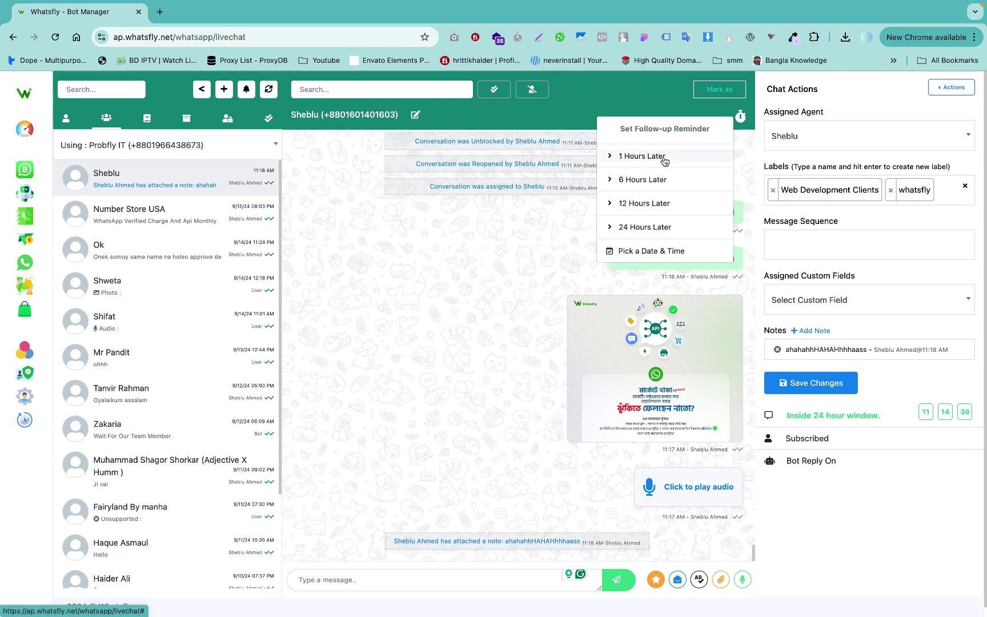
pyautogui.click(610, 156)
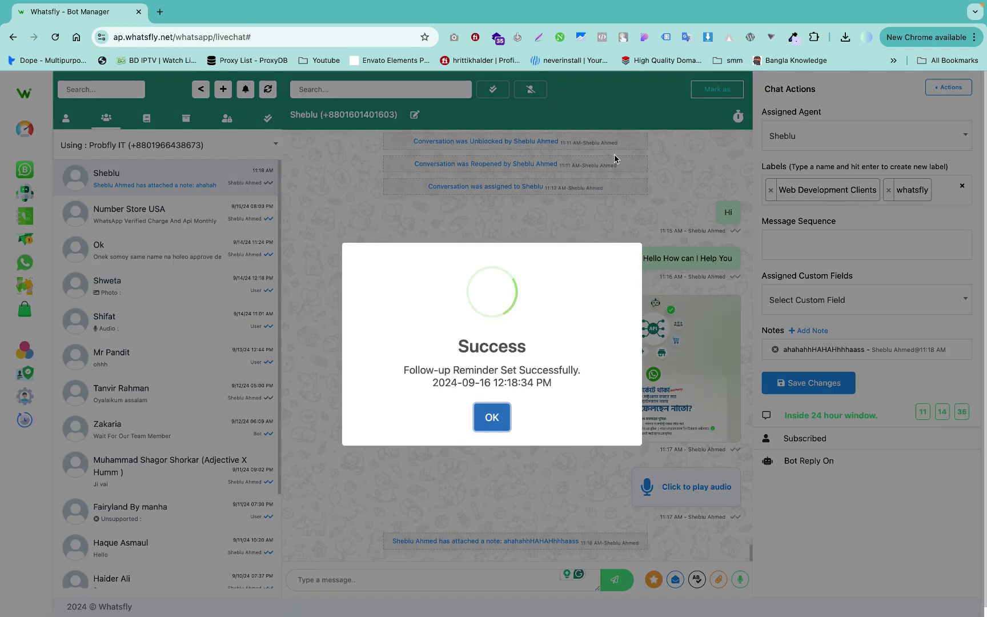
pyautogui.click(490, 420)
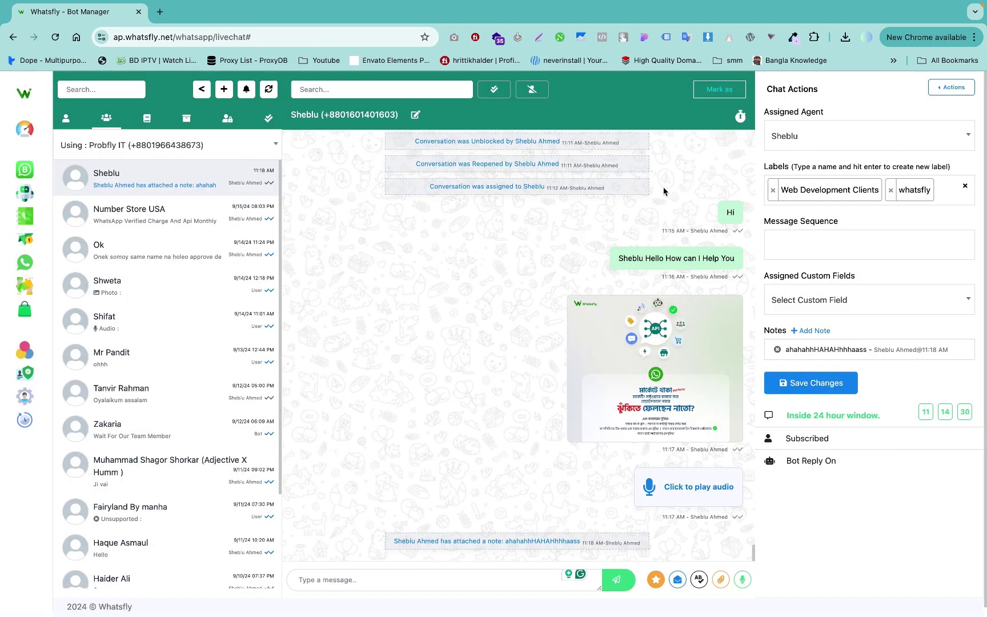
# Reopen the reminder list twice to confirm the scheduled follow-up.
pyautogui.click(741, 117)
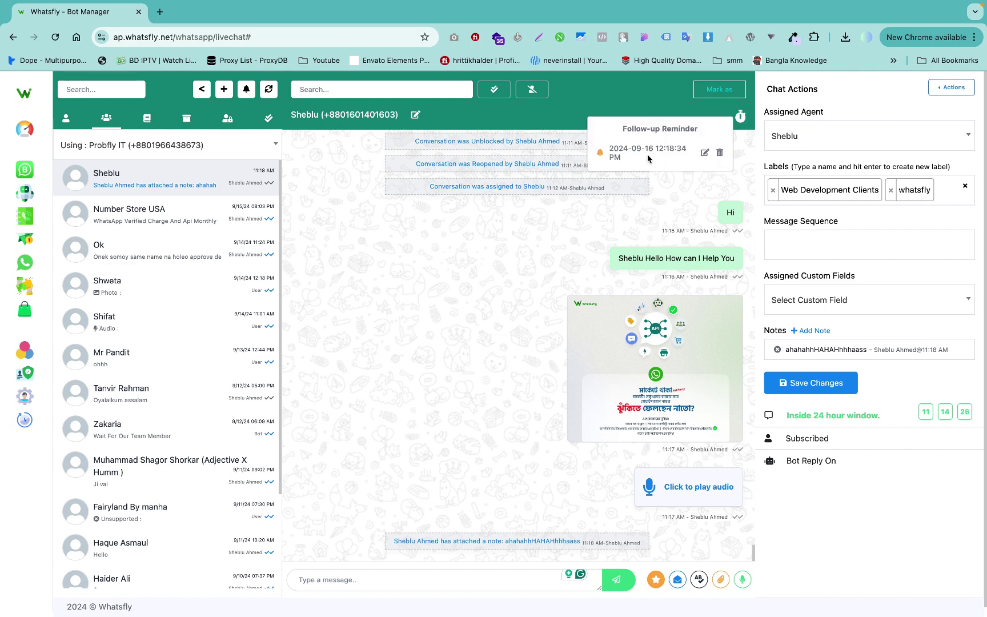
pyautogui.click(657, 155)
pyautogui.click(741, 118)
pyautogui.click(658, 144)
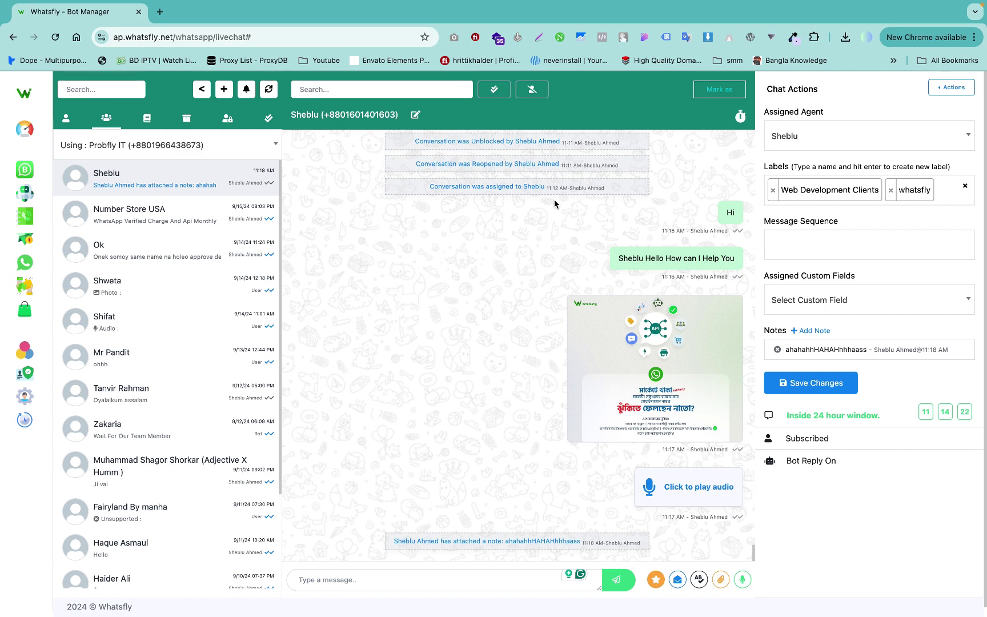